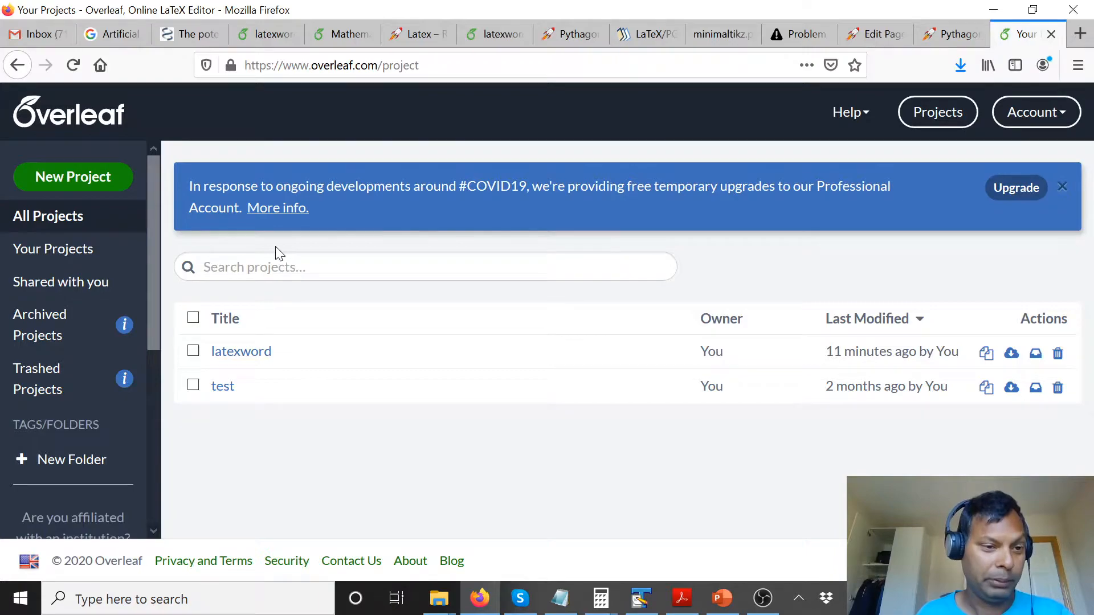
# - Open the latexword project's Getting-Started.tex file and hide the PDF preview to widen the editor
pyautogui.click(258, 355)
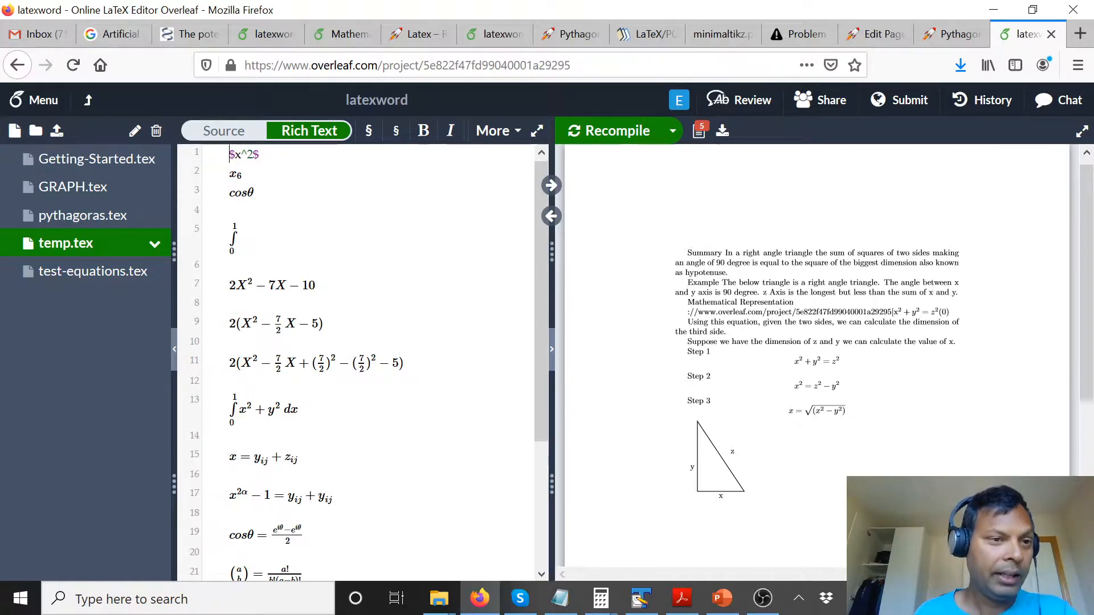
pyautogui.click(101, 161)
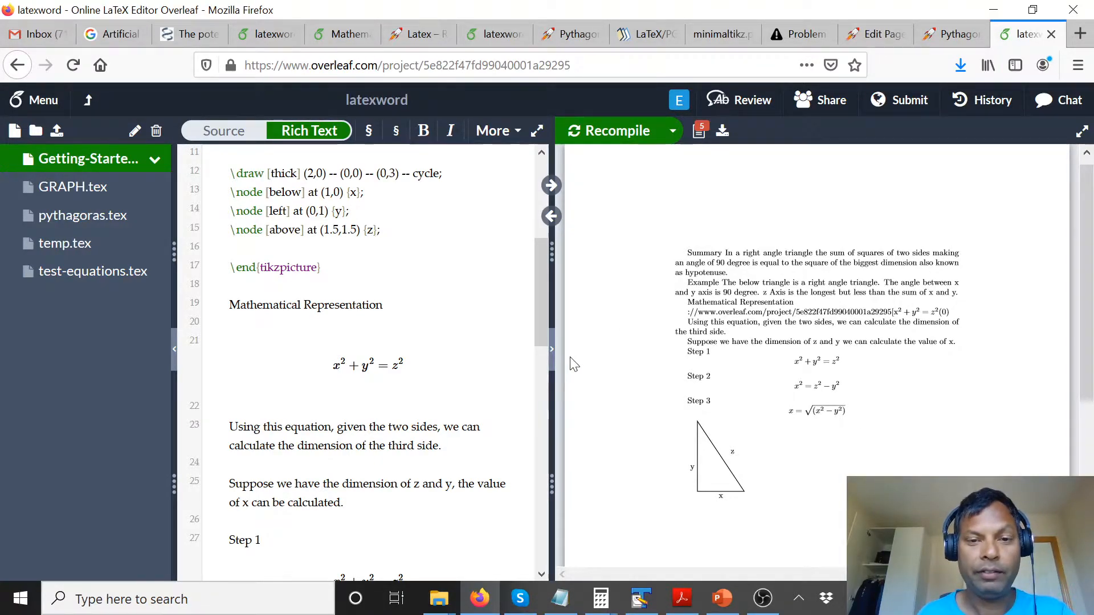
pyautogui.click(553, 350)
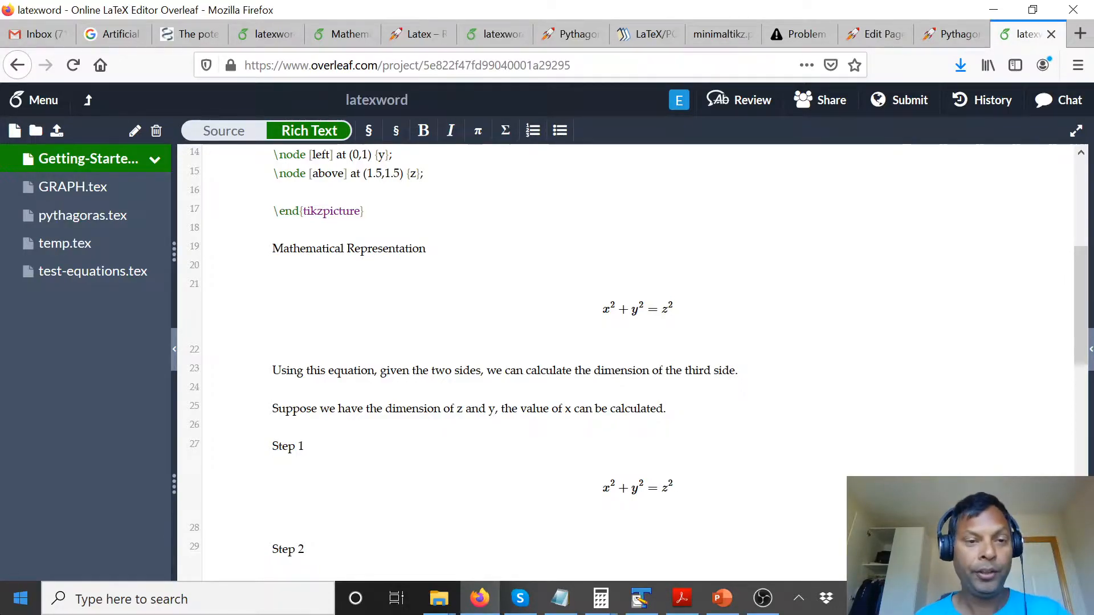
pyautogui.scroll(5, 627, 364)
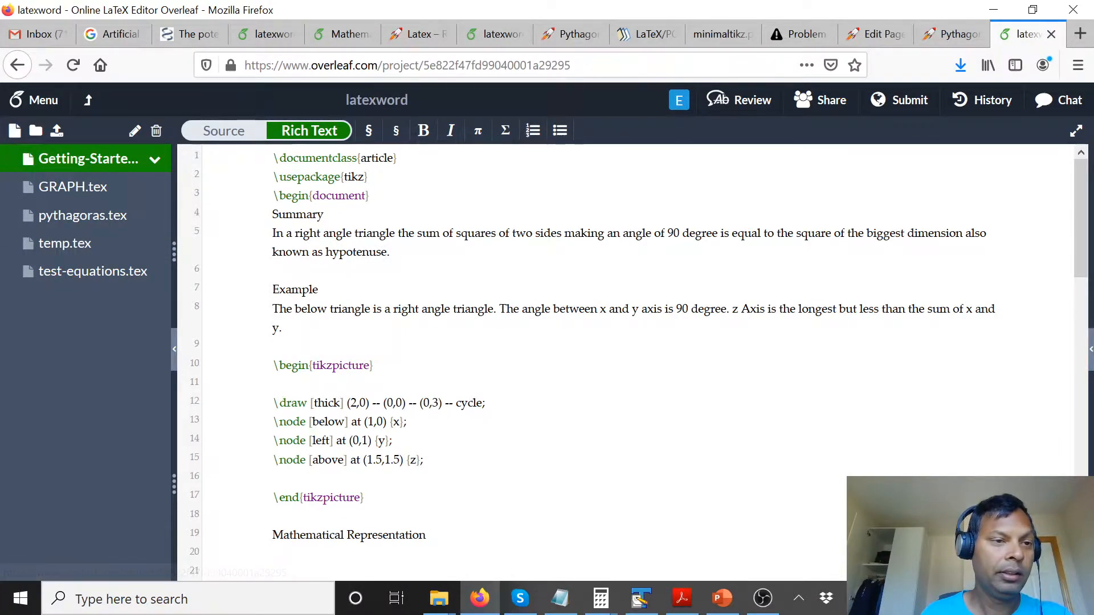
# - Create a new file named tutorial.tex in the latexword project and open it in the editor
pyautogui.click(15, 130)
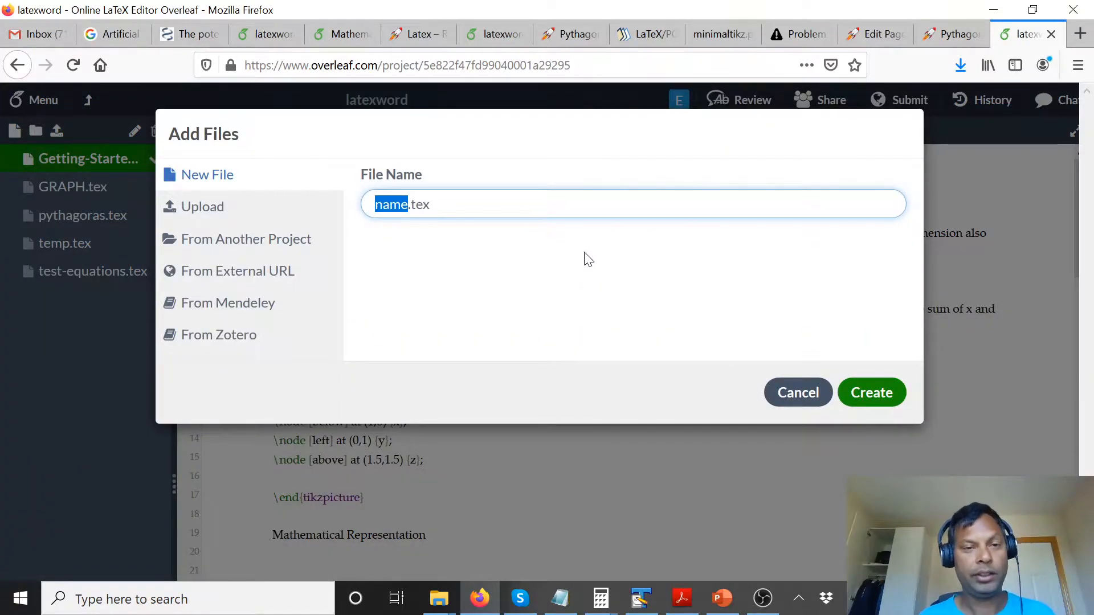
pyautogui.write('tutorial')
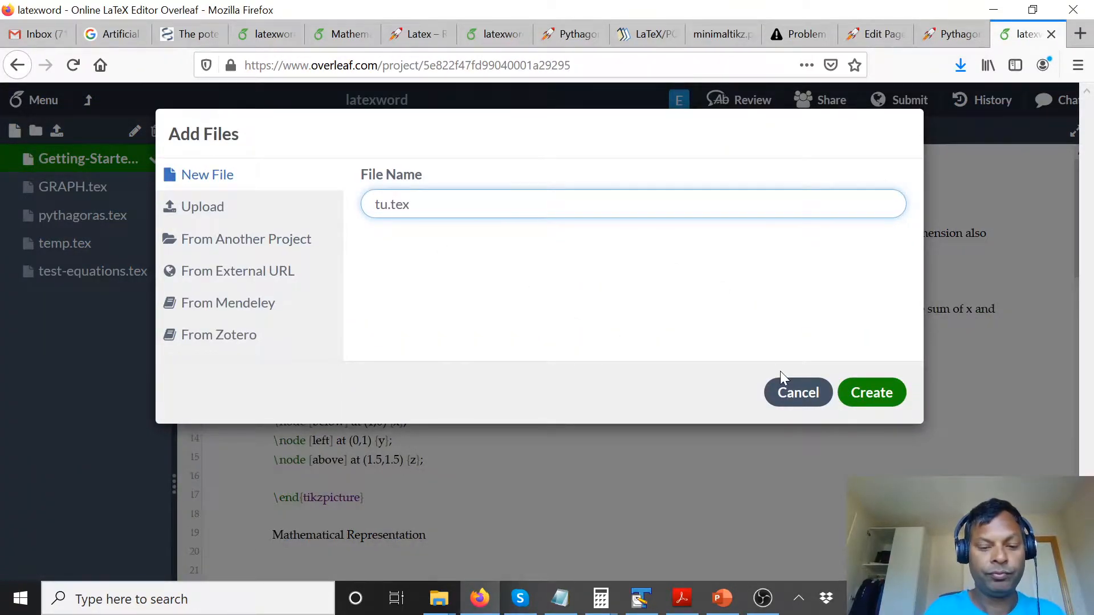
pyautogui.press('BackSpace')
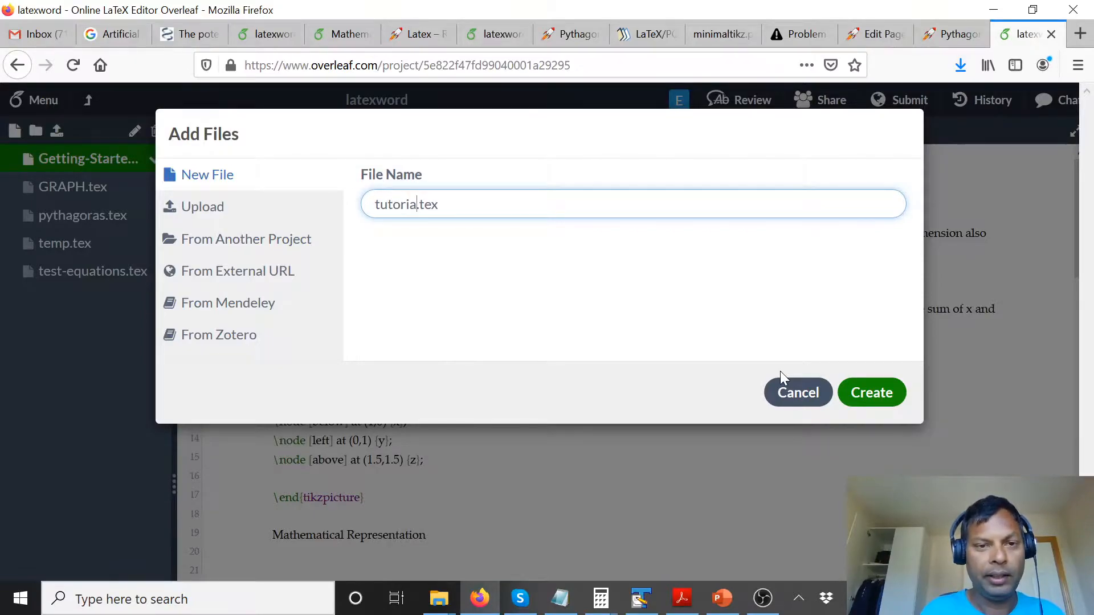
pyautogui.press('BackSpace')
pyautogui.press('BackSpace')
pyautogui.write('ial')
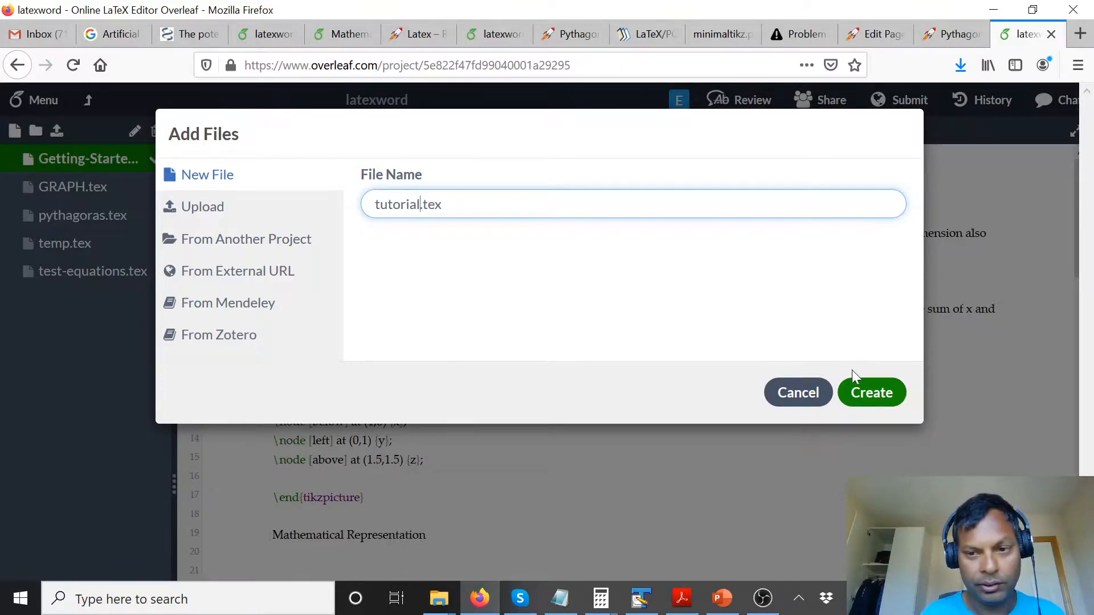
pyautogui.click(867, 391)
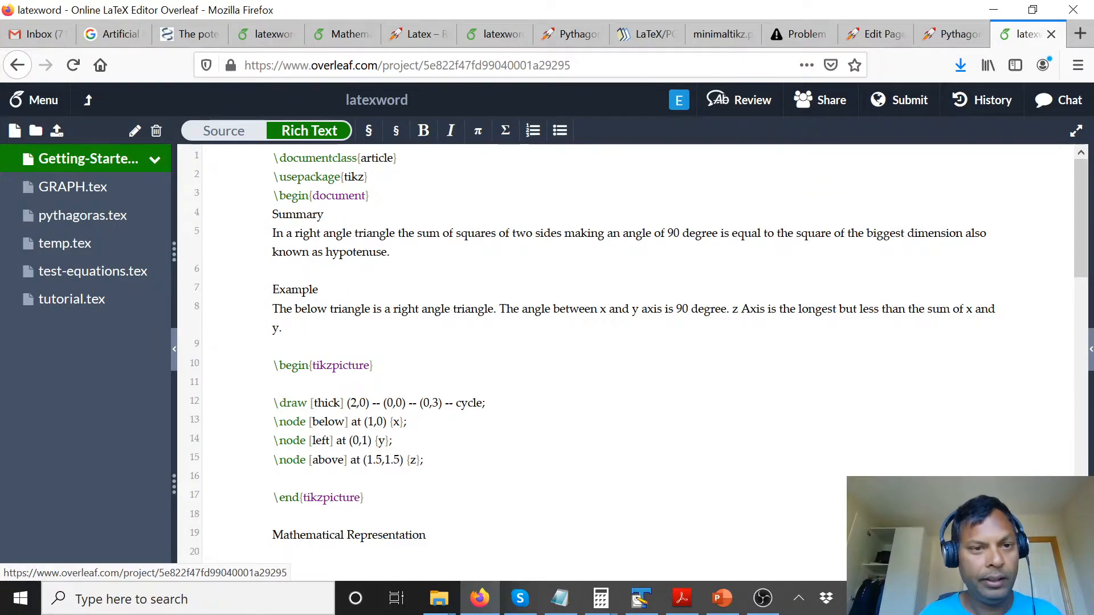
pyautogui.click(85, 313)
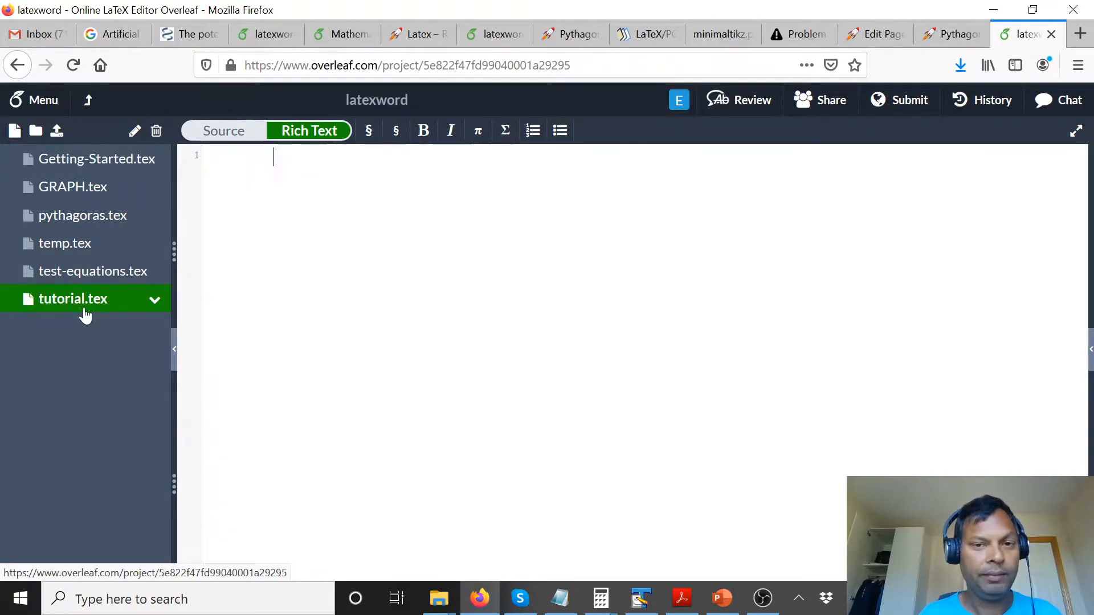
# - Enter "This is example" as the first line of tutorial.tex in Rich Text mode
pyautogui.click(208, 135)
pyautogui.click(295, 133)
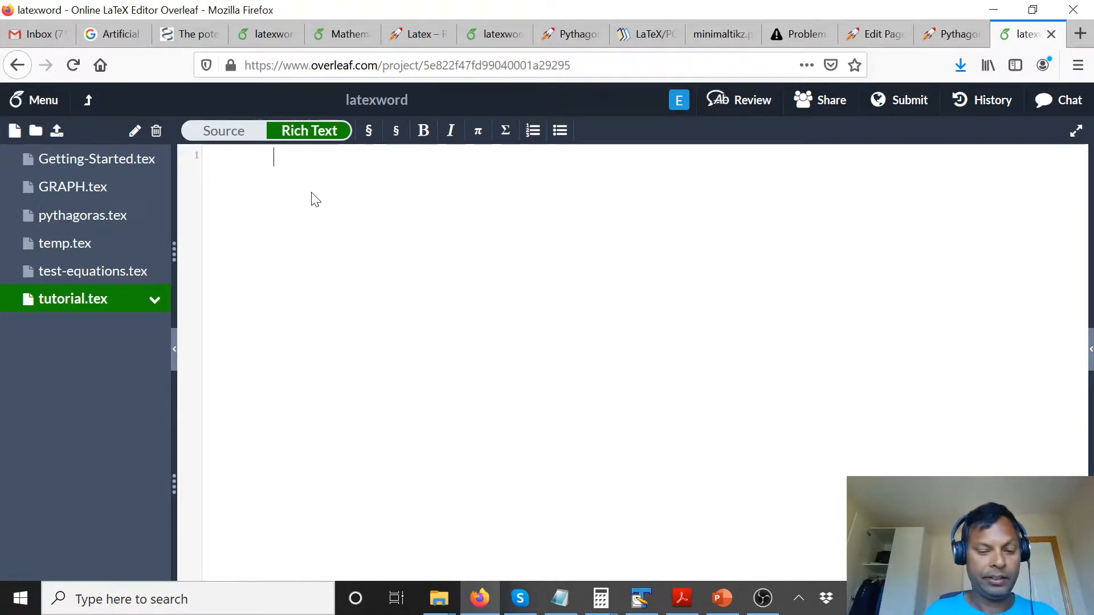
pyautogui.write('is ')
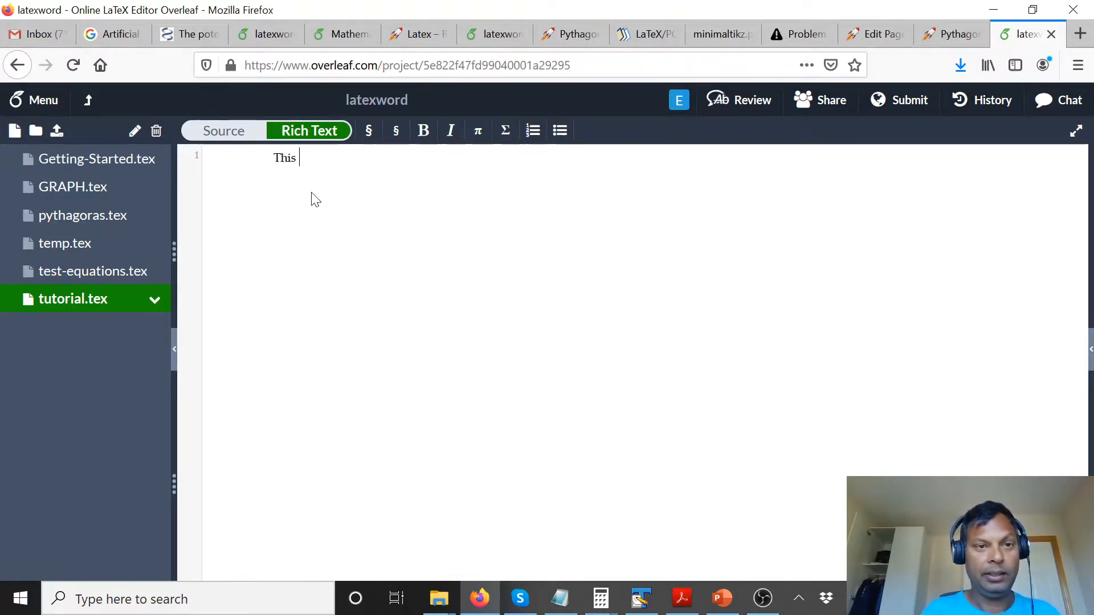
pyautogui.write('is example')
pyautogui.press('Return')
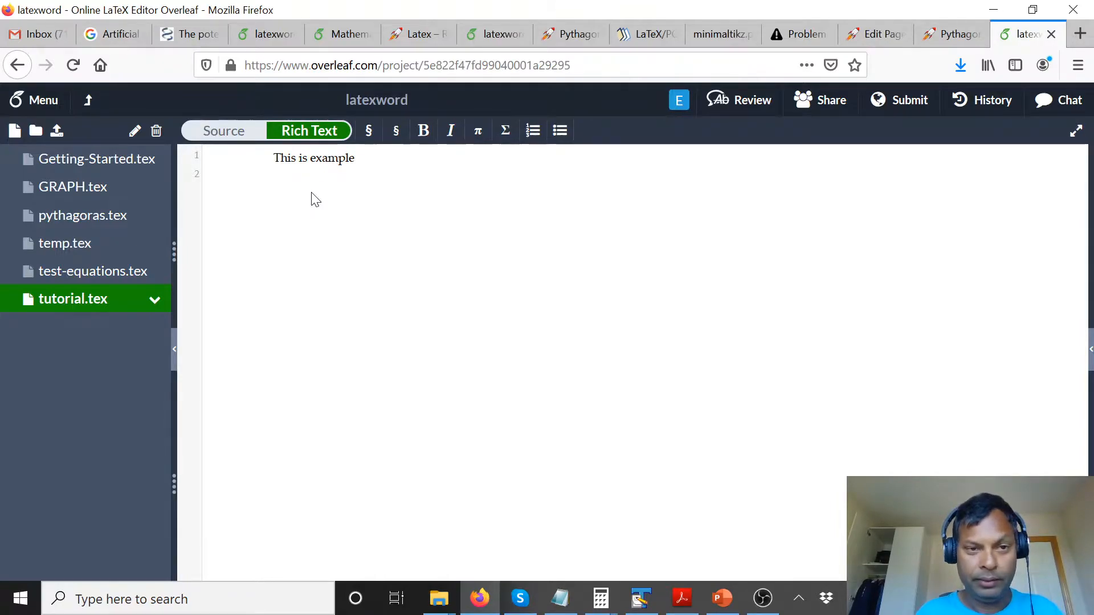
# - Write the inline equation $x^2= y^2+ z^2$ on the second line of tutorial.tex and start a new line
pyautogui.write('$')
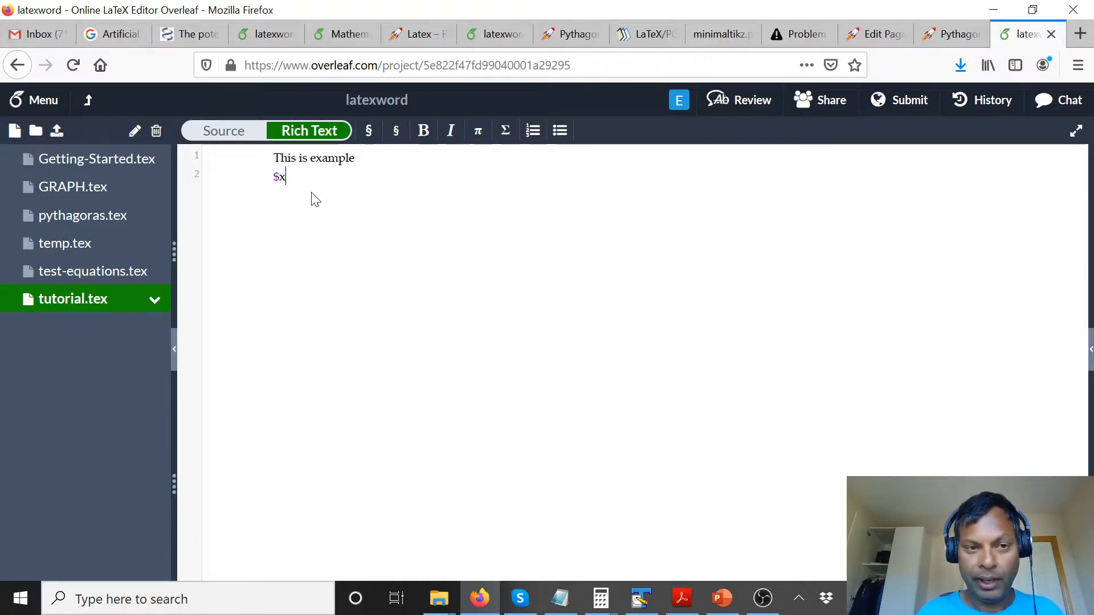
pyautogui.write('x^')
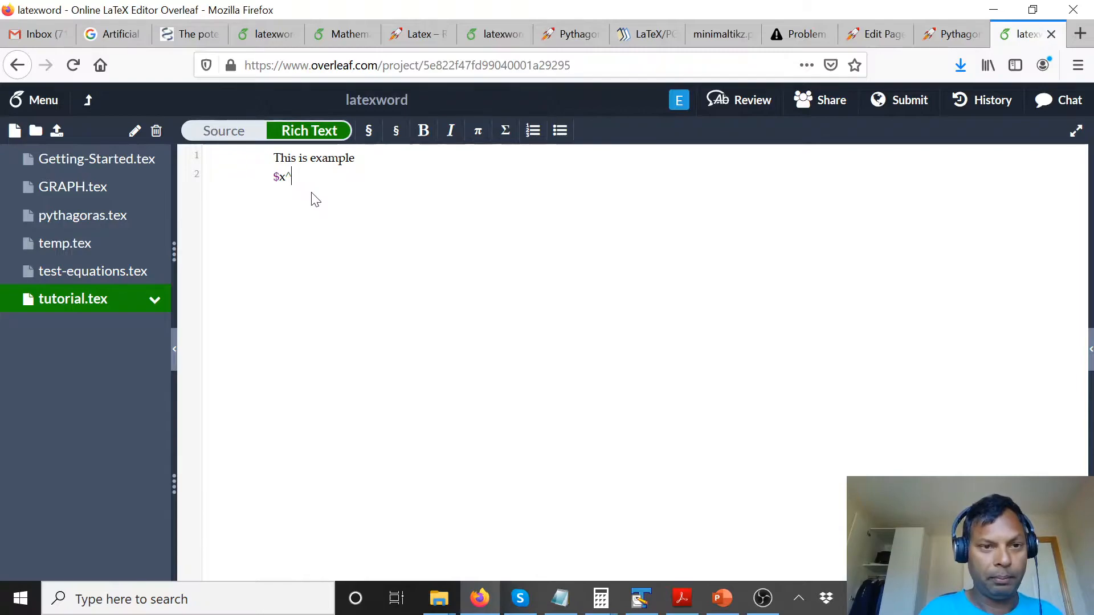
pyautogui.write('2=')
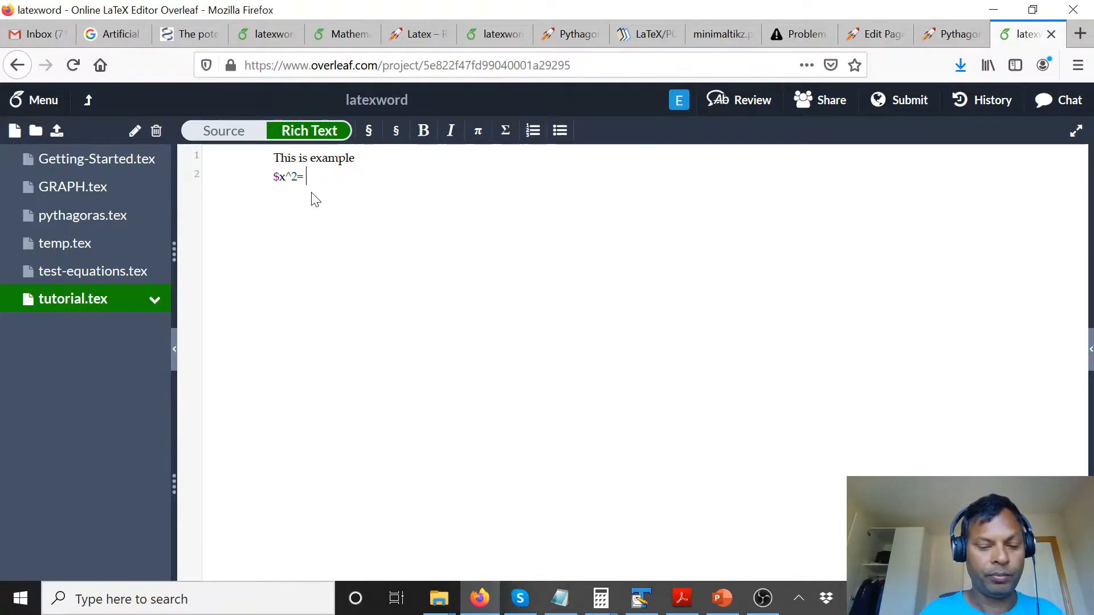
pyautogui.write(' y^')
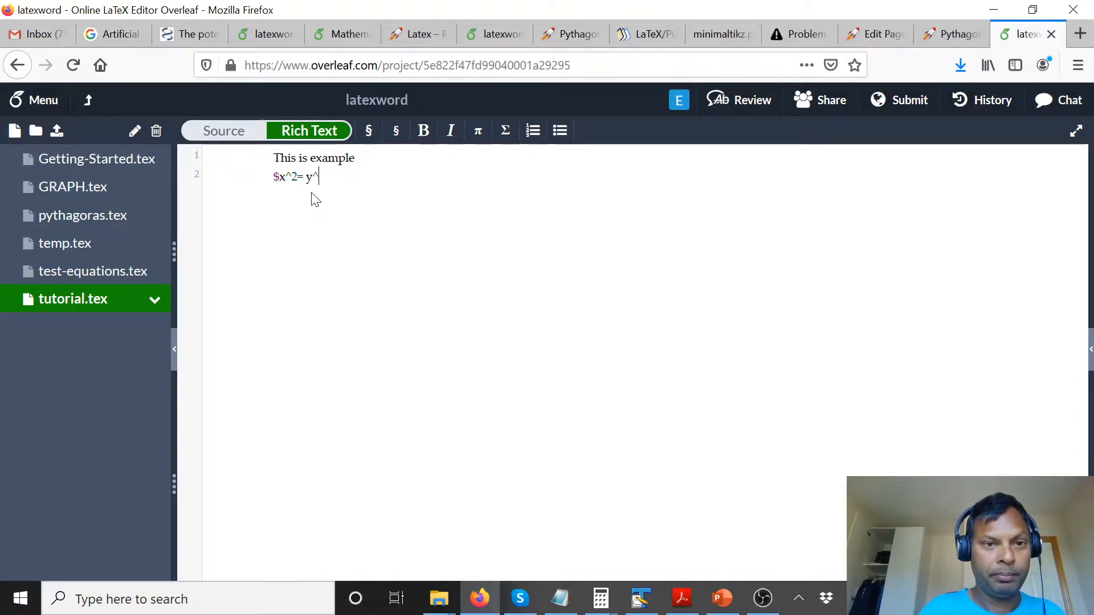
pyautogui.write('2+ z^2$')
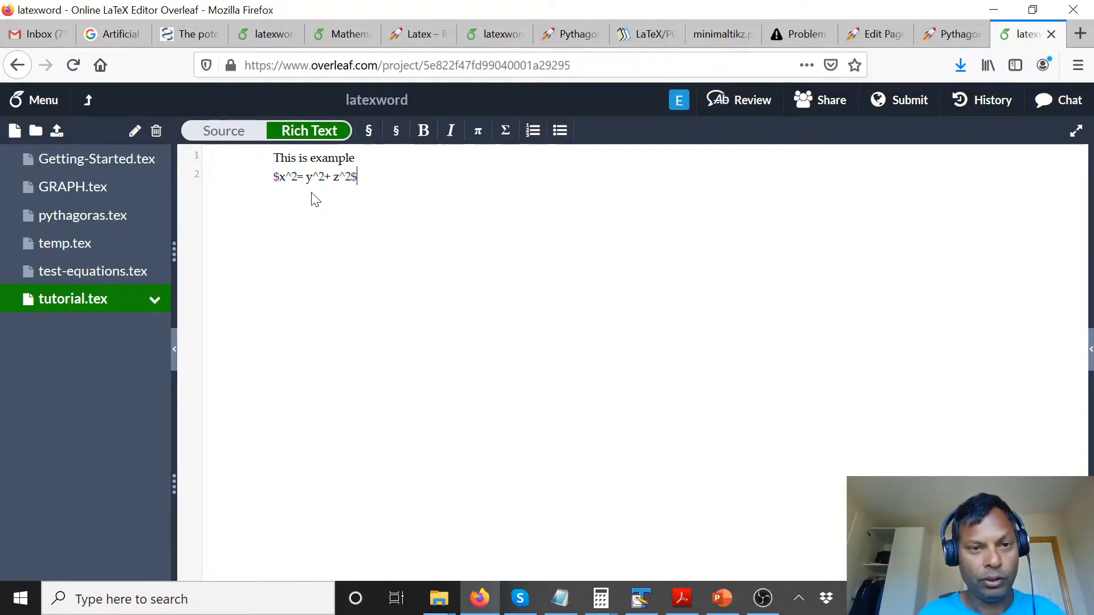
pyautogui.press('Return')
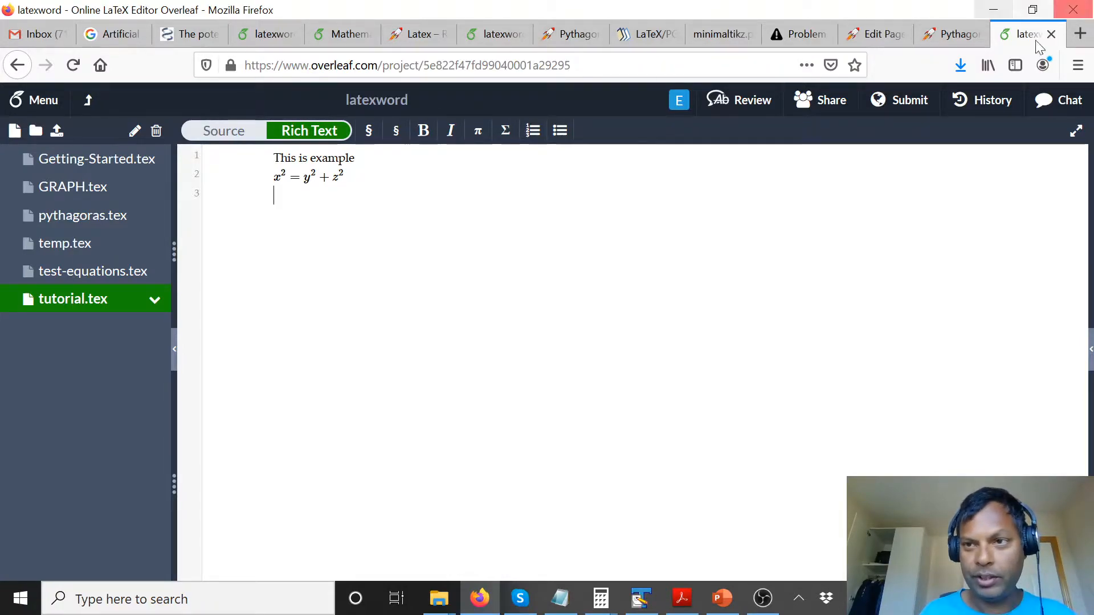
# - Search the web for "latex mathematics" in a new browser tab and open Overleaf's Mathematical expressions article
pyautogui.click(1080, 35)
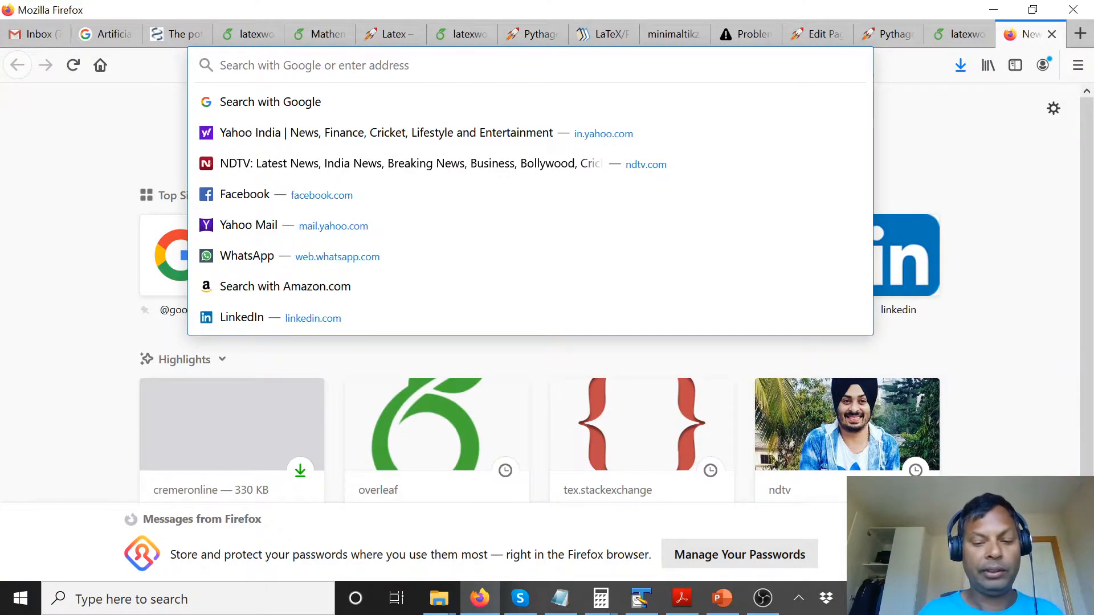
pyautogui.write('latex')
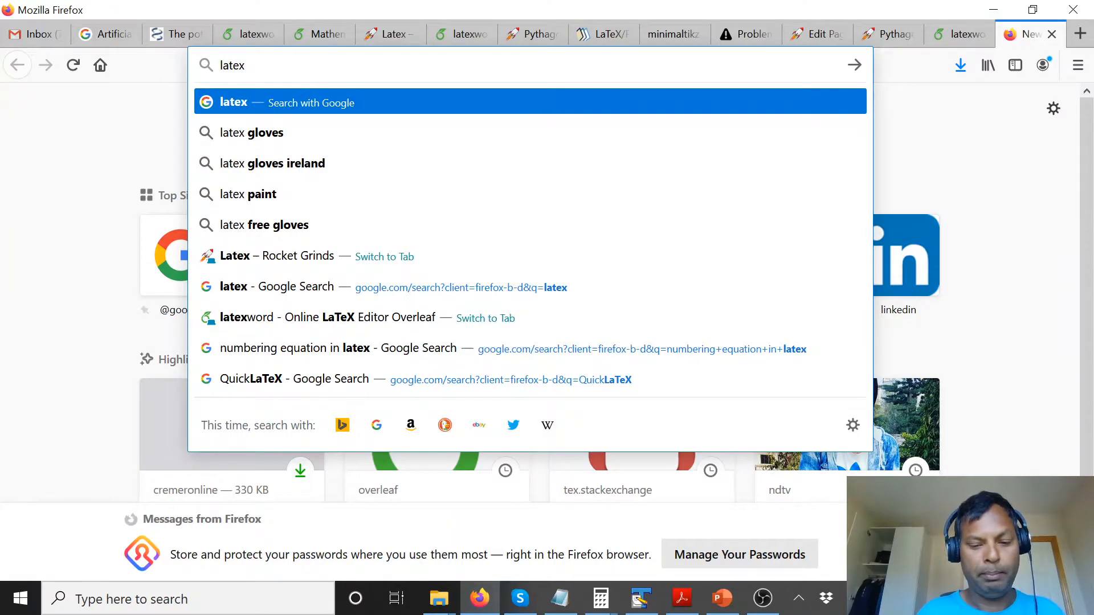
pyautogui.write(' mathematics')
pyautogui.press('Return')
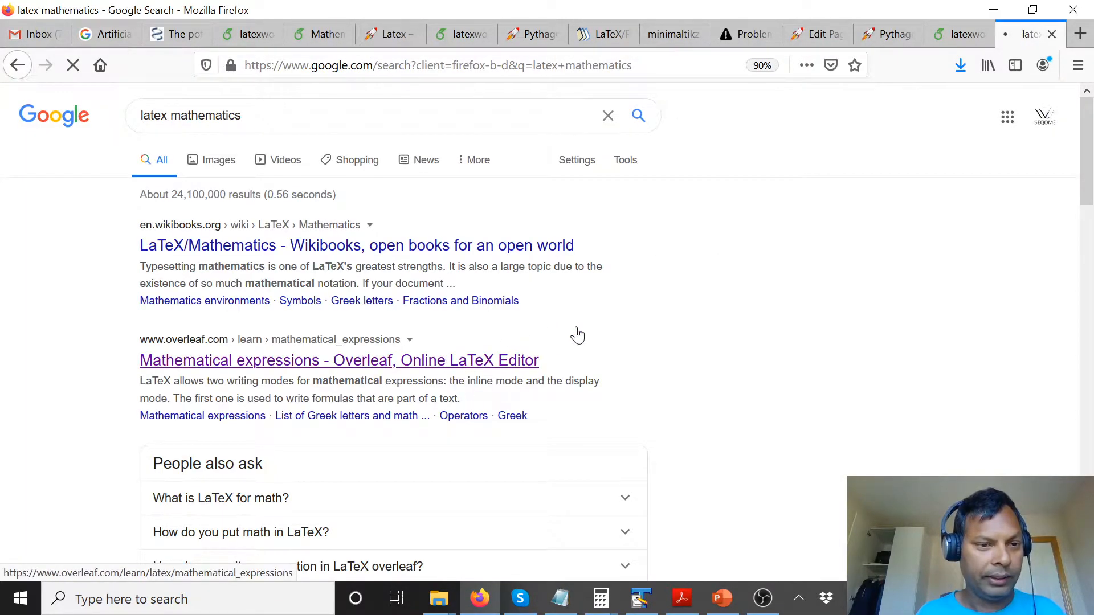
pyautogui.scroll(-2, 549, 334)
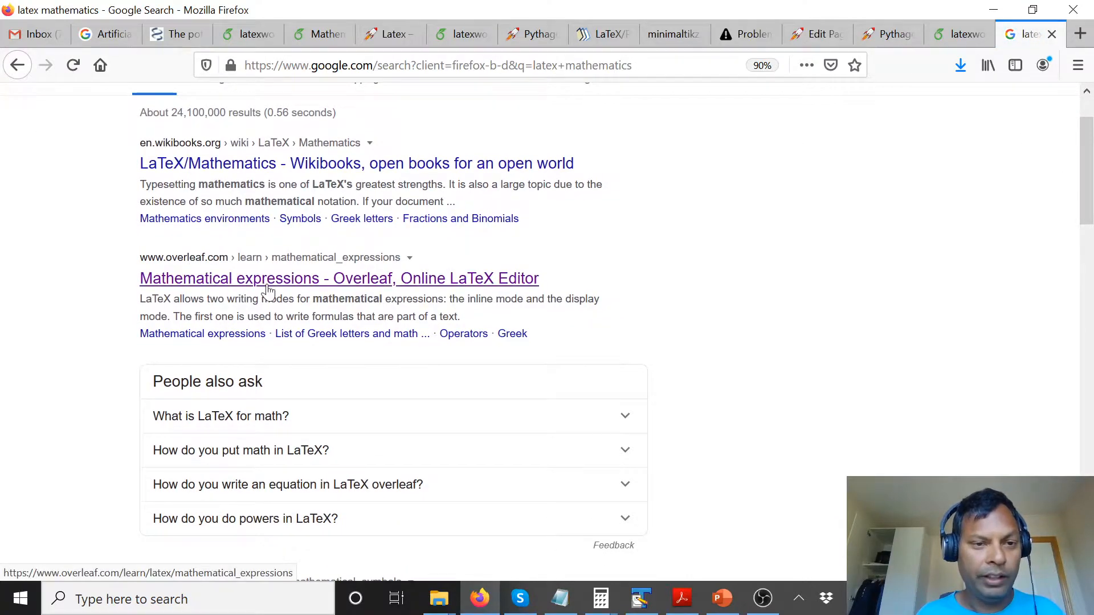
pyautogui.click(267, 285)
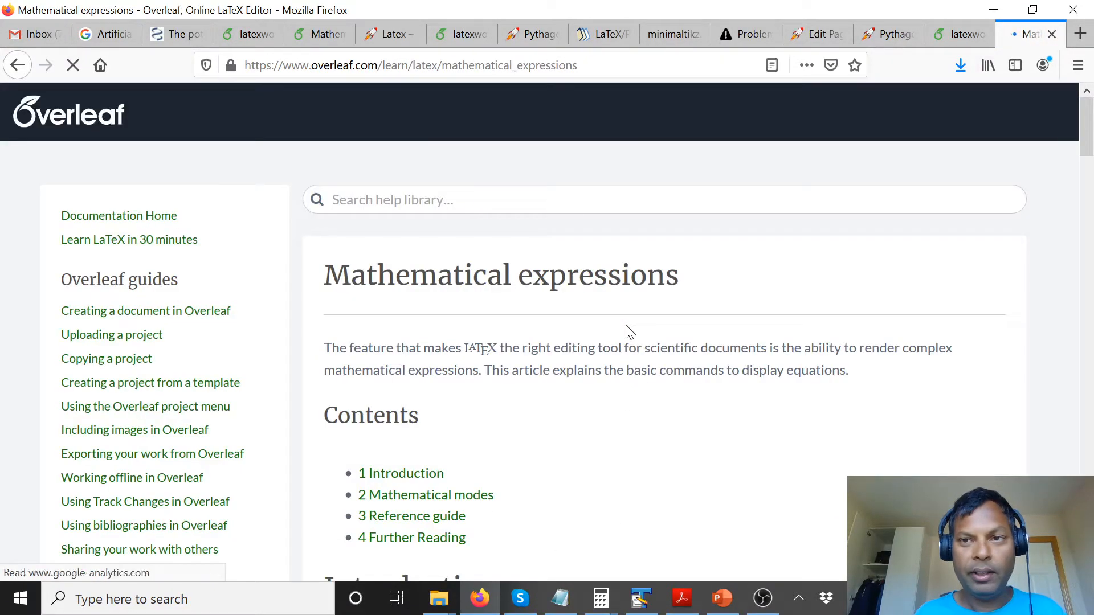
# - Examine the article's equation examples, inline and display modes, and the reference table of maths symbol codes
pyautogui.scroll(-4, 652, 296)
pyautogui.scroll(4, 603, 265)
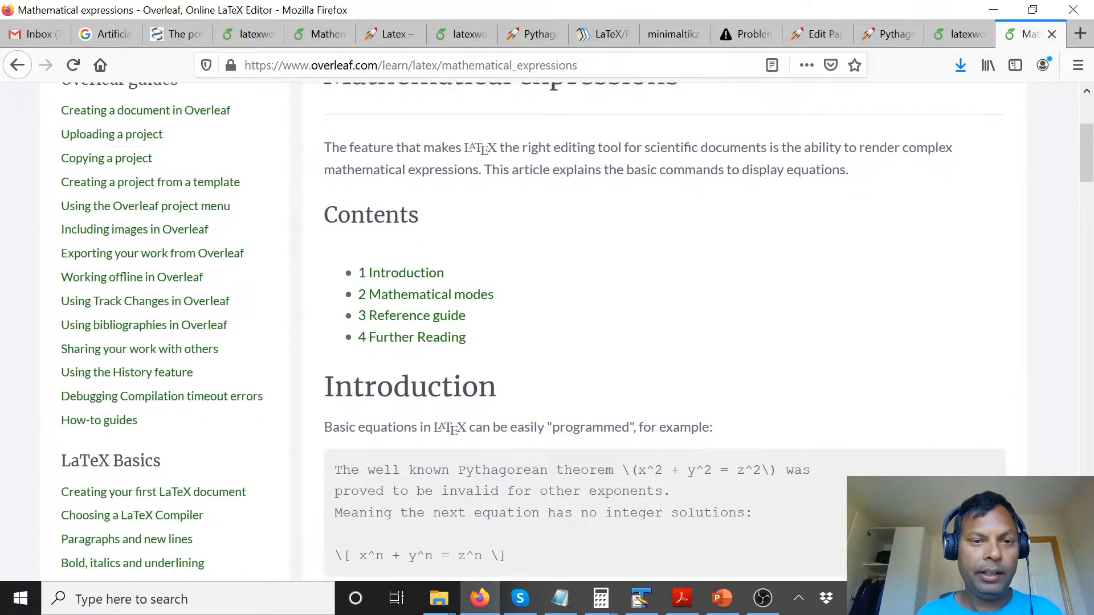
pyautogui.scroll(-7, 604, 258)
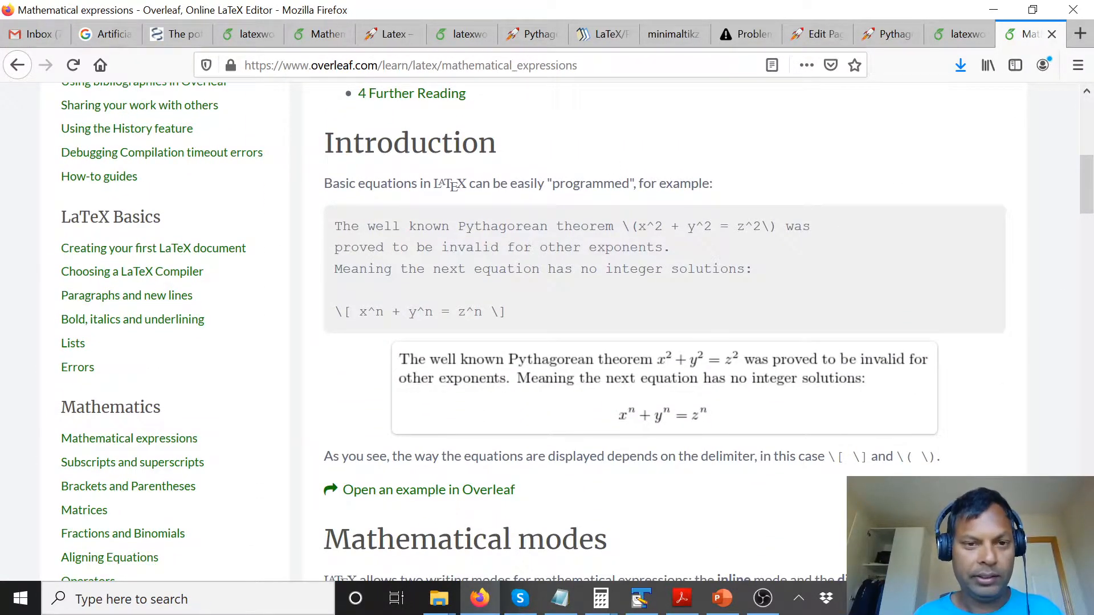
pyautogui.scroll(-3, 629, 249)
pyautogui.scroll(-4, 630, 249)
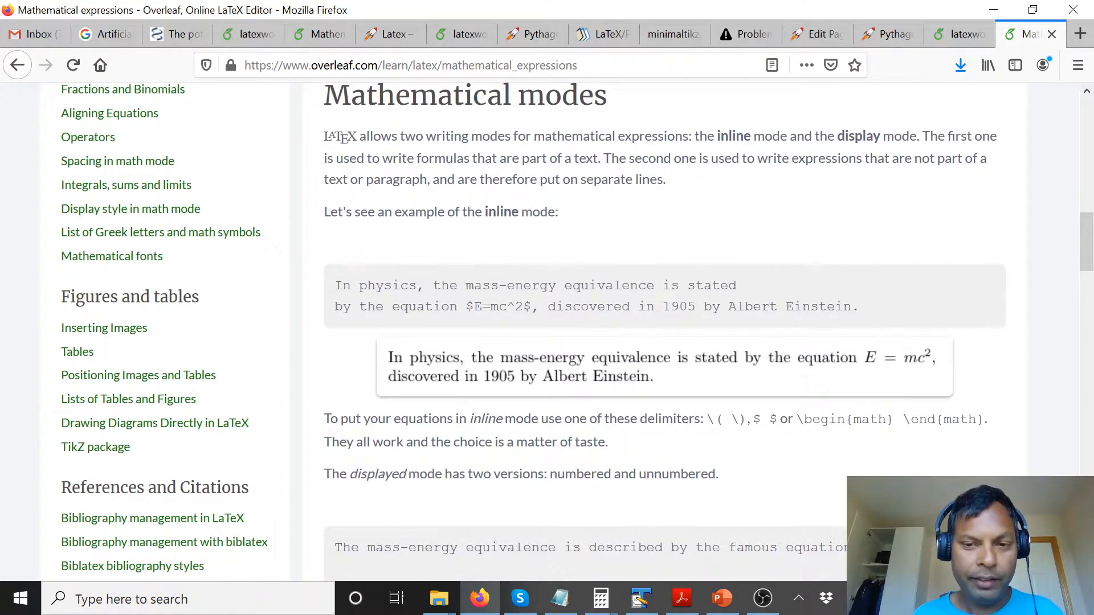
pyautogui.scroll(-5, 578, 278)
pyautogui.scroll(-3, 664, 313)
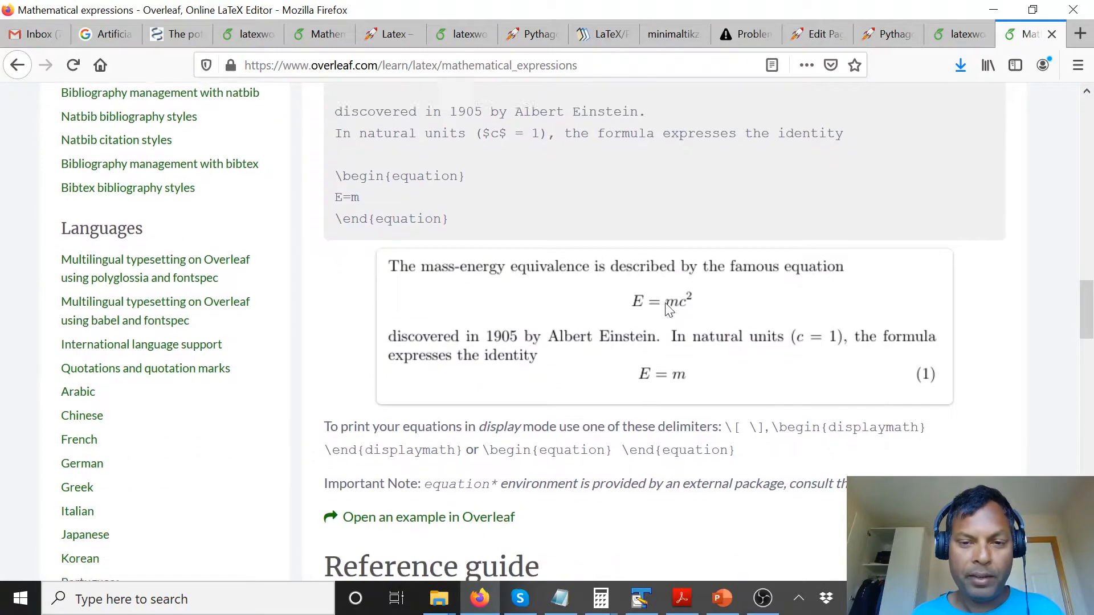
pyautogui.scroll(-4, 665, 307)
pyautogui.scroll(-3, 709, 336)
pyautogui.scroll(-2, 689, 244)
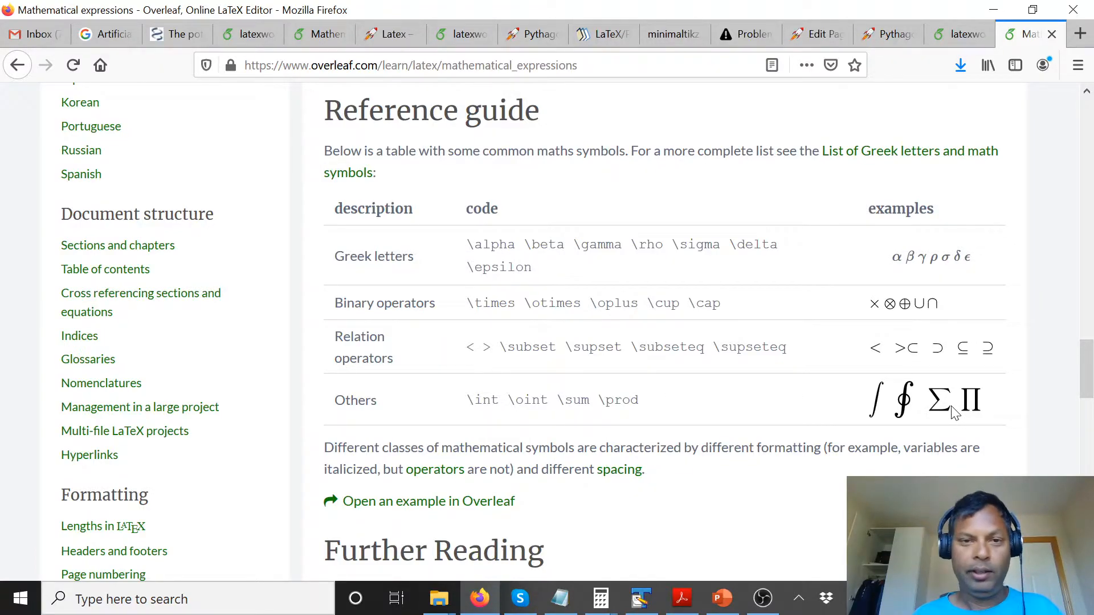
pyautogui.scroll(-2, 906, 407)
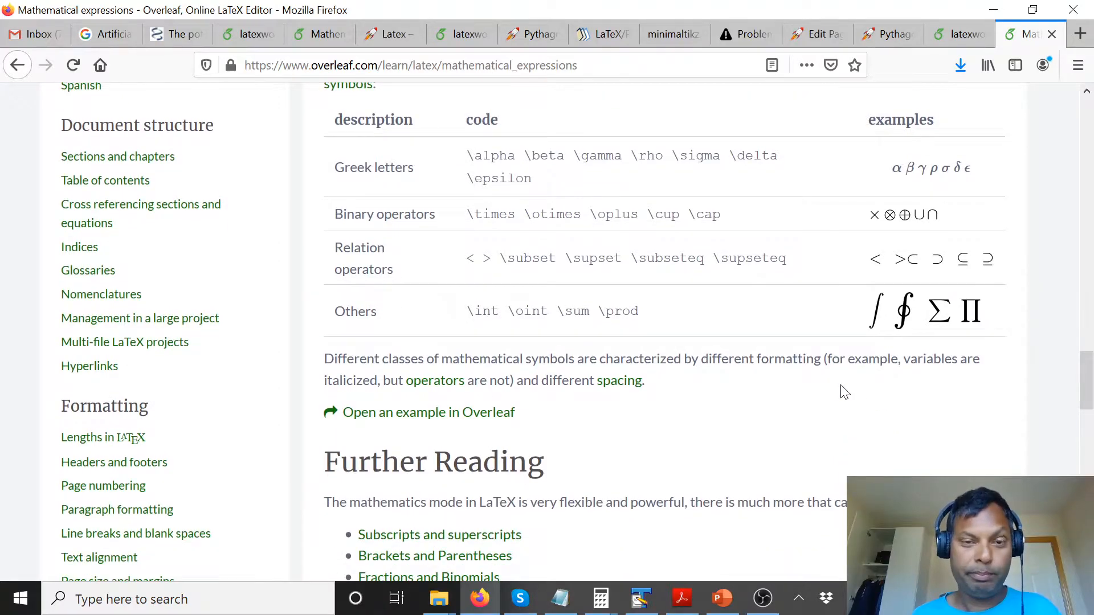
pyautogui.scroll(4, 844, 392)
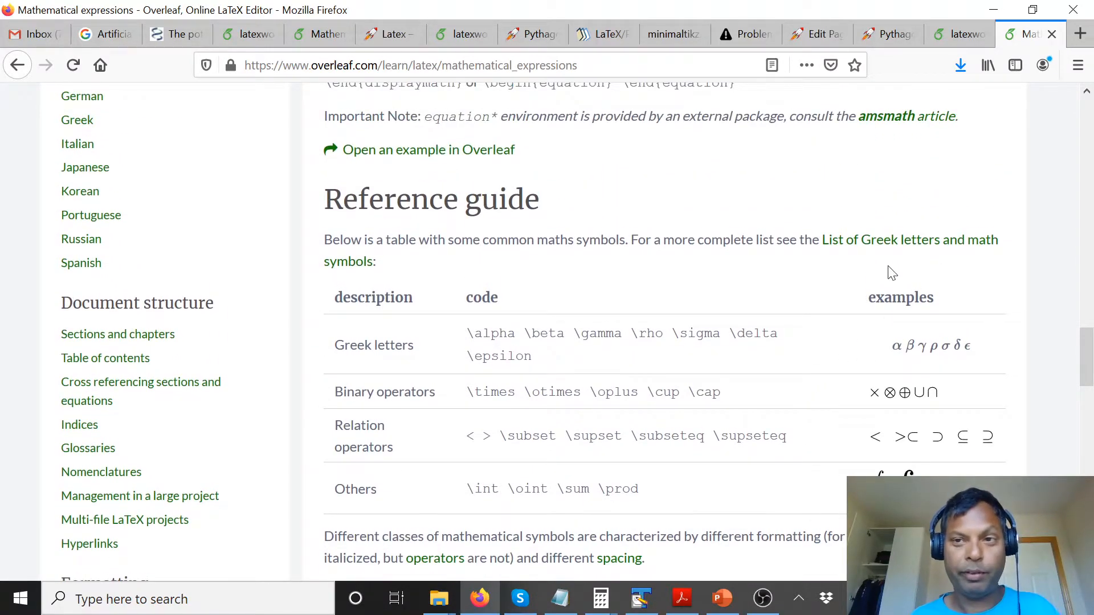
# - Copy the equation $2X^2 -7X - 10$ from Notepad to line 4 of tutorial.tex in Overleaf and inspect line 2's equation code
pyautogui.click(958, 37)
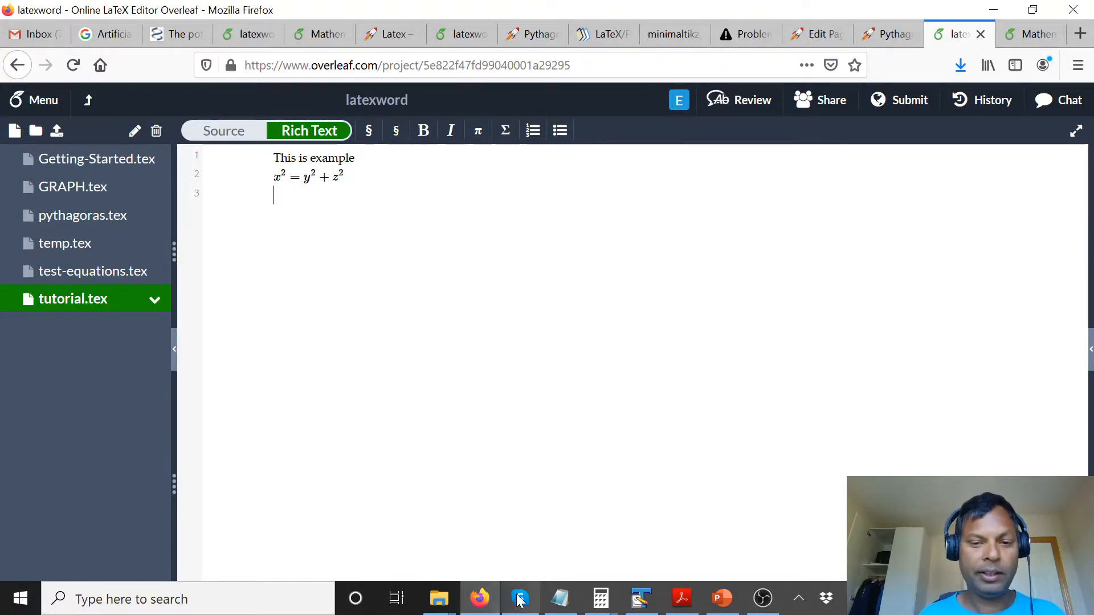
pyautogui.click(558, 602)
pyautogui.click(654, 426)
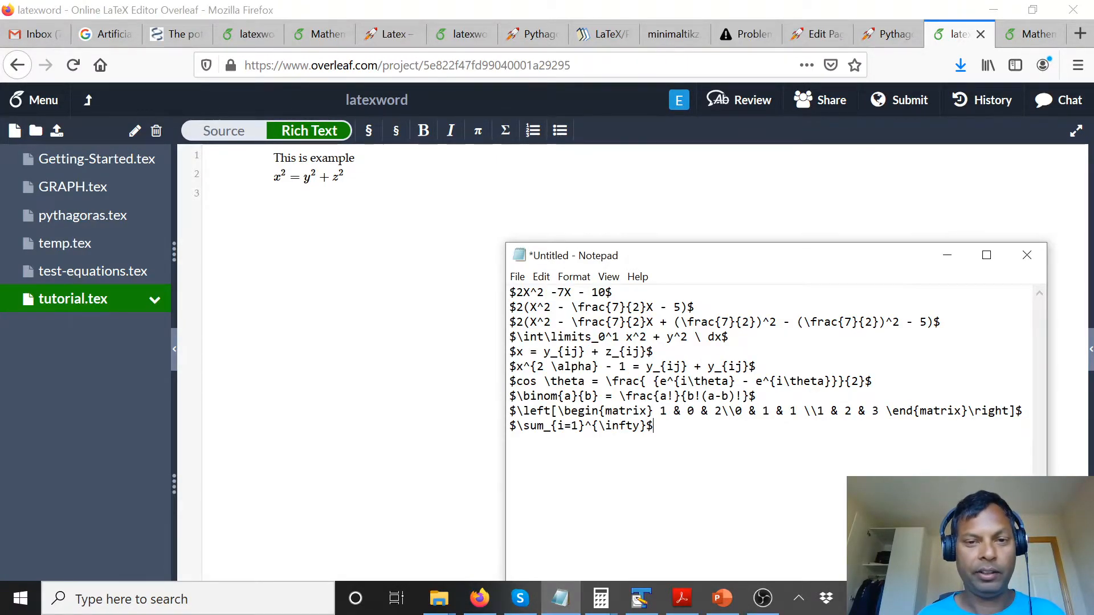
pyautogui.moveTo(612, 292); pyautogui.dragTo(510, 292)
pyautogui.rightClick(524, 293)
pyautogui.click(444, 350)
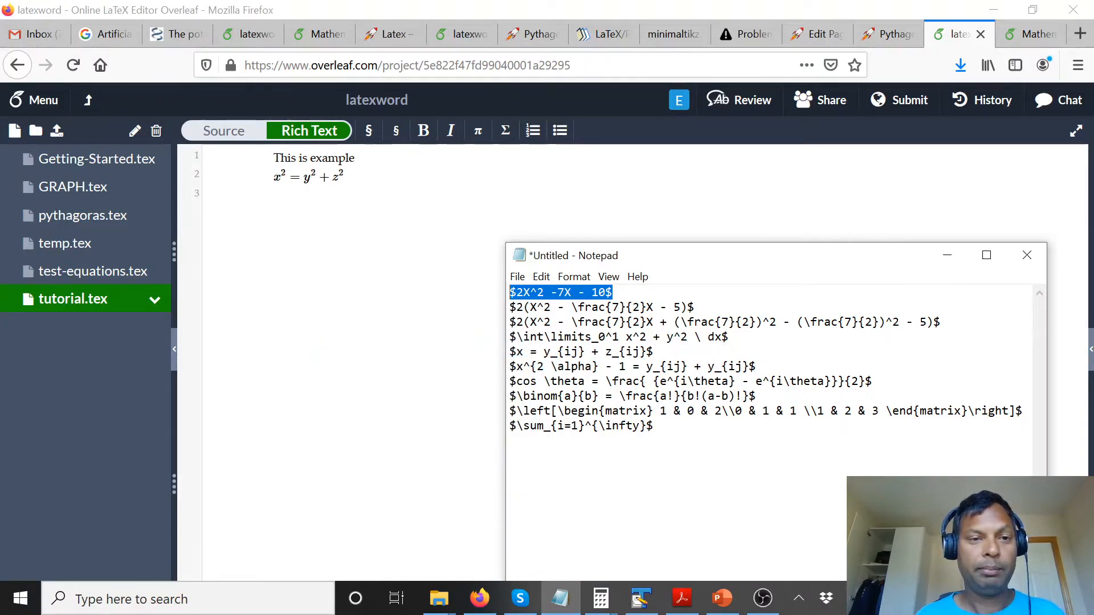
pyautogui.click(346, 177)
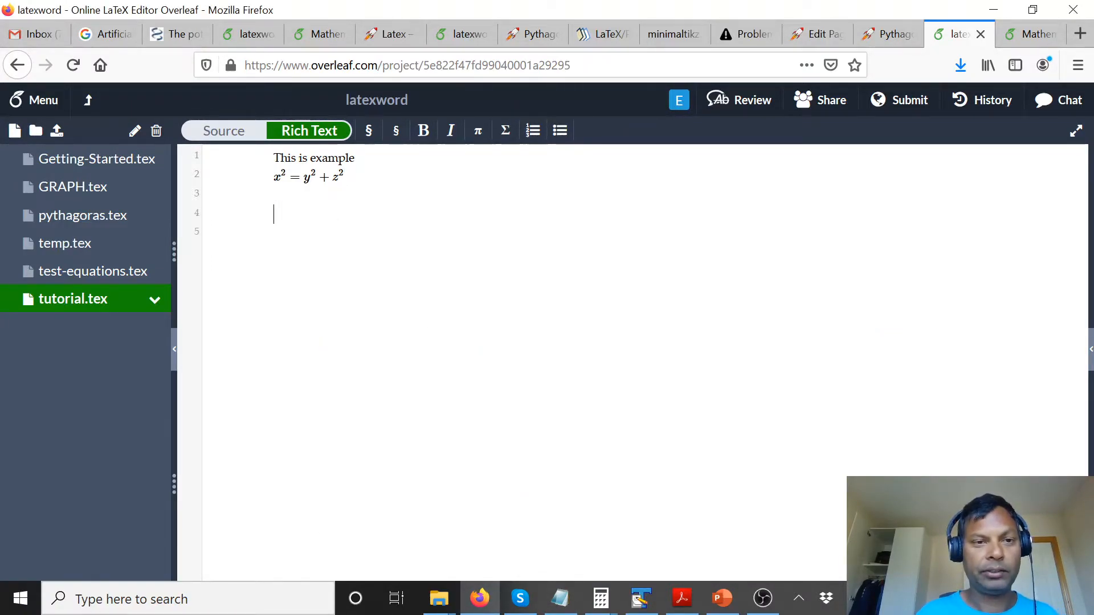
pyautogui.hotkey('ctrl', 'v')
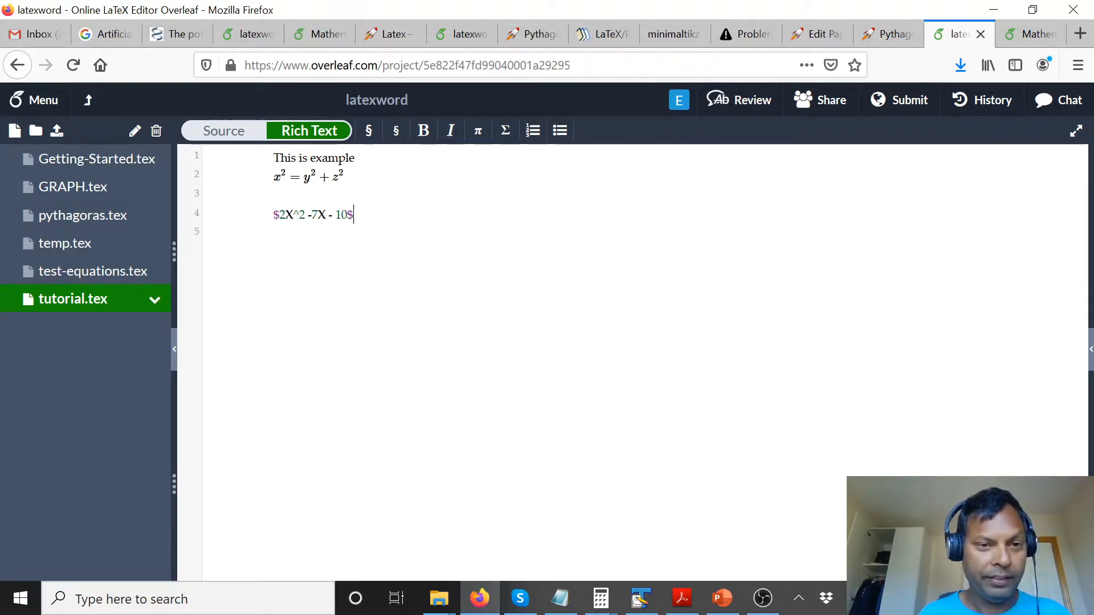
pyautogui.press('Return')
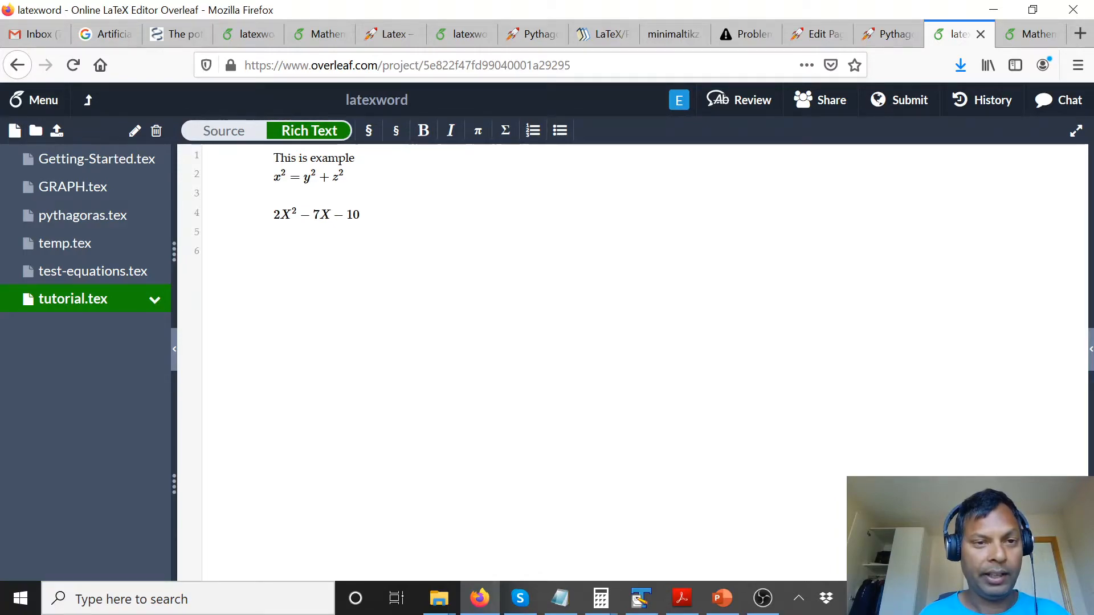
pyautogui.click(274, 177)
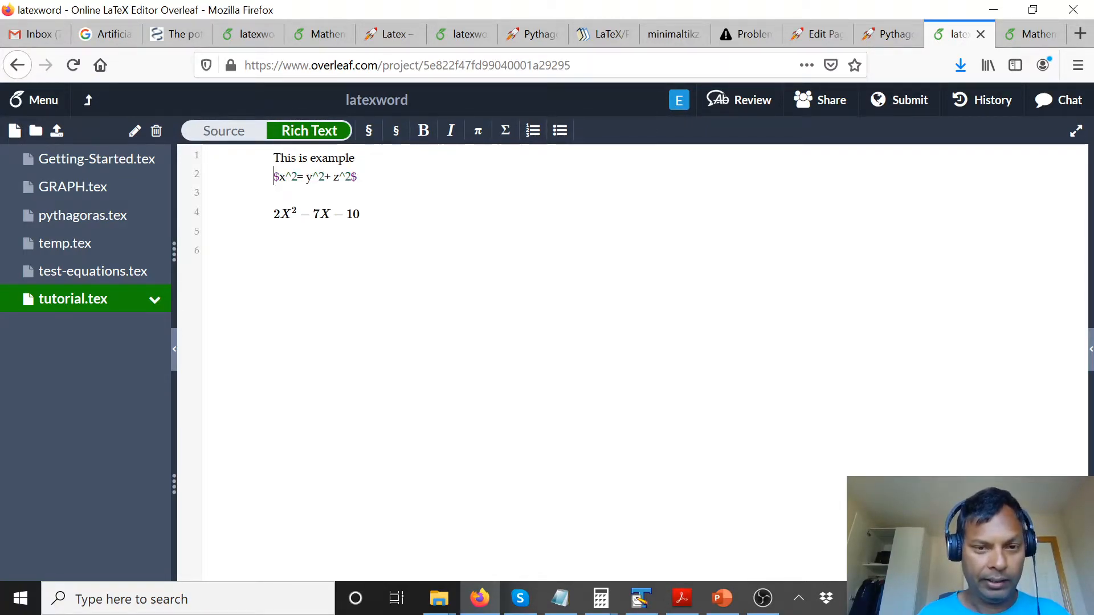
pyautogui.click(360, 214)
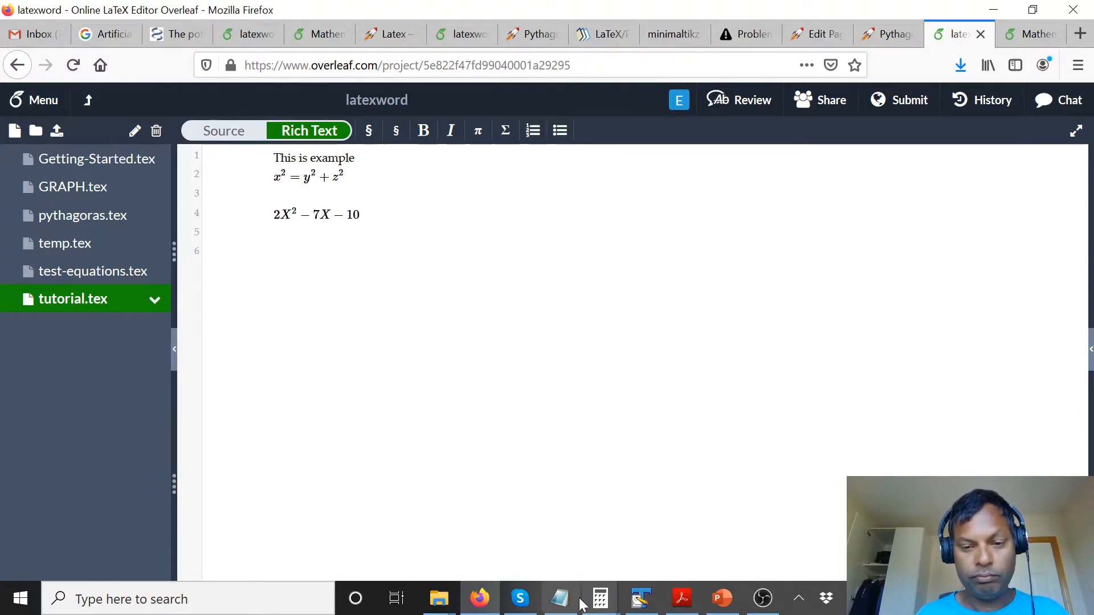
# - Copy the two \frac{7}{2} equations from Notepad to lines 5 and 6 of tutorial.tex and inspect line 6's code
pyautogui.click(560, 598)
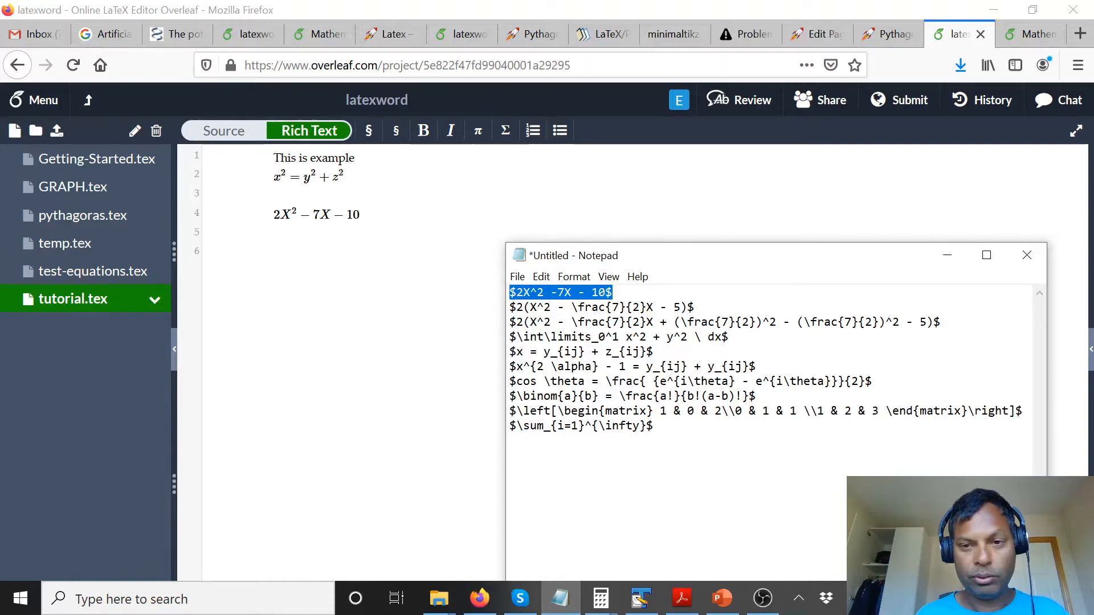
pyautogui.moveTo(509, 307); pyautogui.dragTo(941, 322)
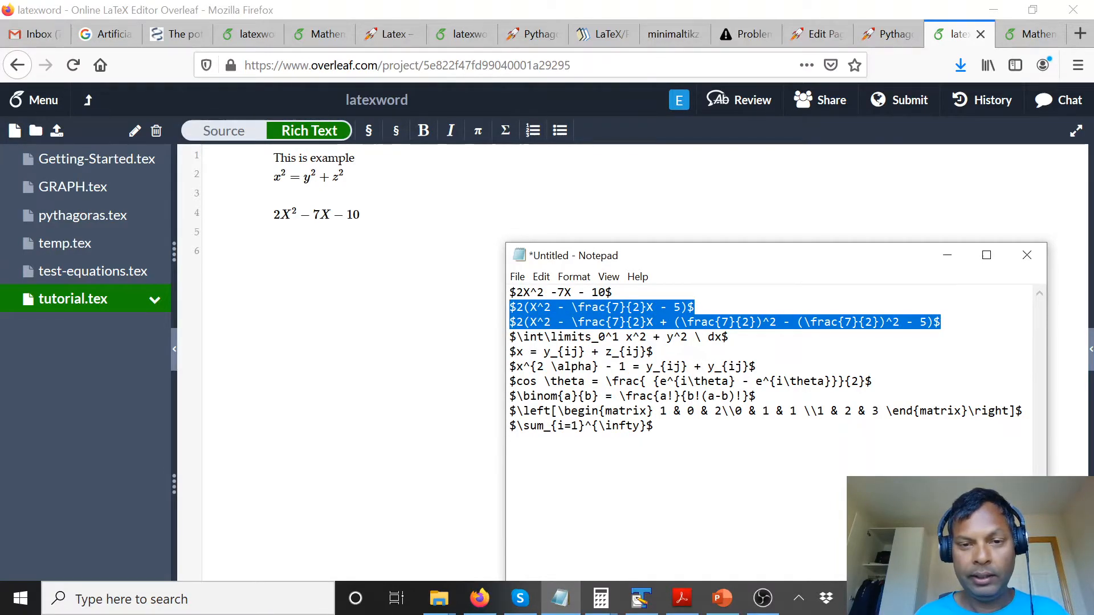
pyautogui.rightClick(561, 311)
pyautogui.click(476, 368)
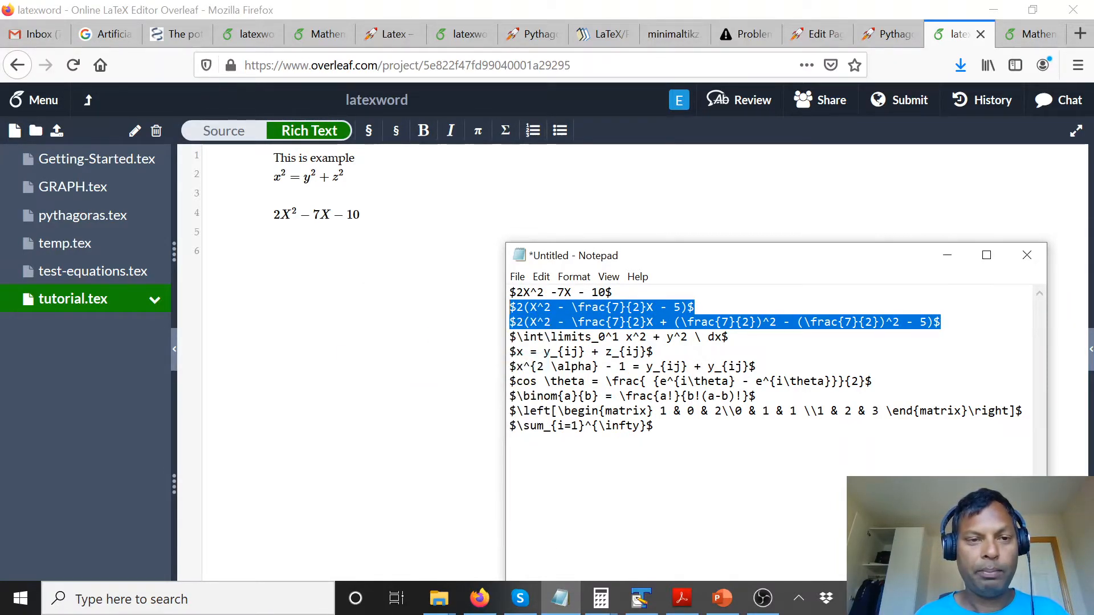
pyautogui.click(360, 215)
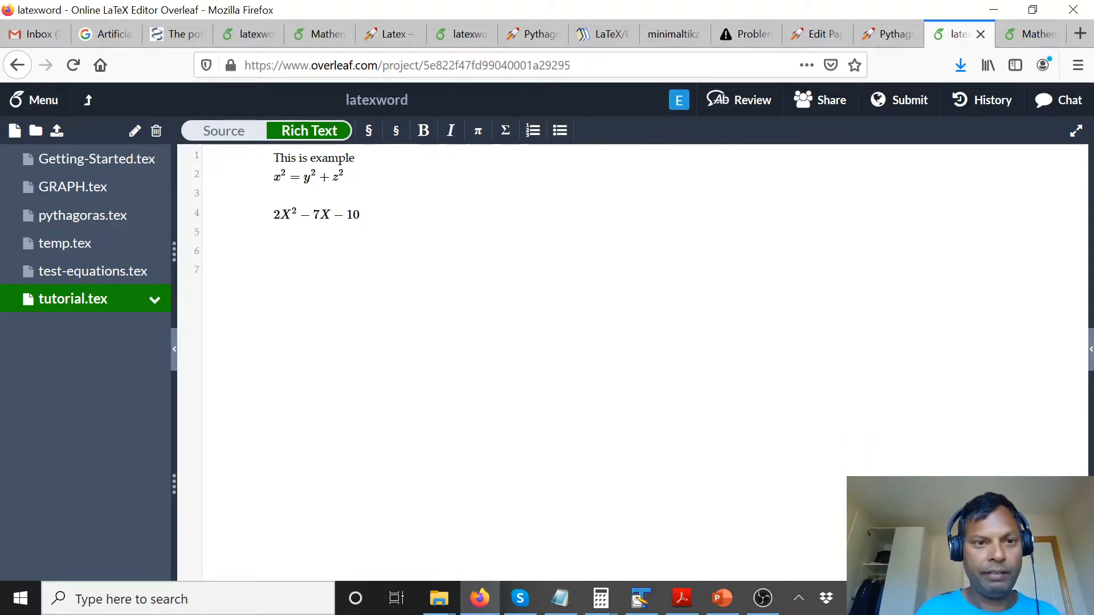
pyautogui.hotkey('ctrl', 'v')
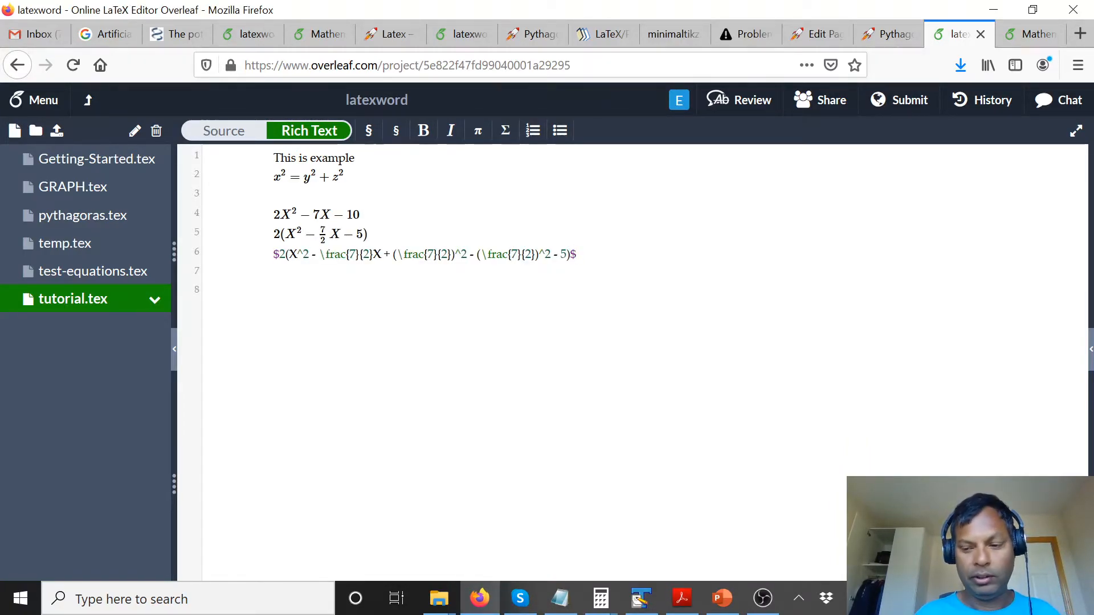
pyautogui.press('Return')
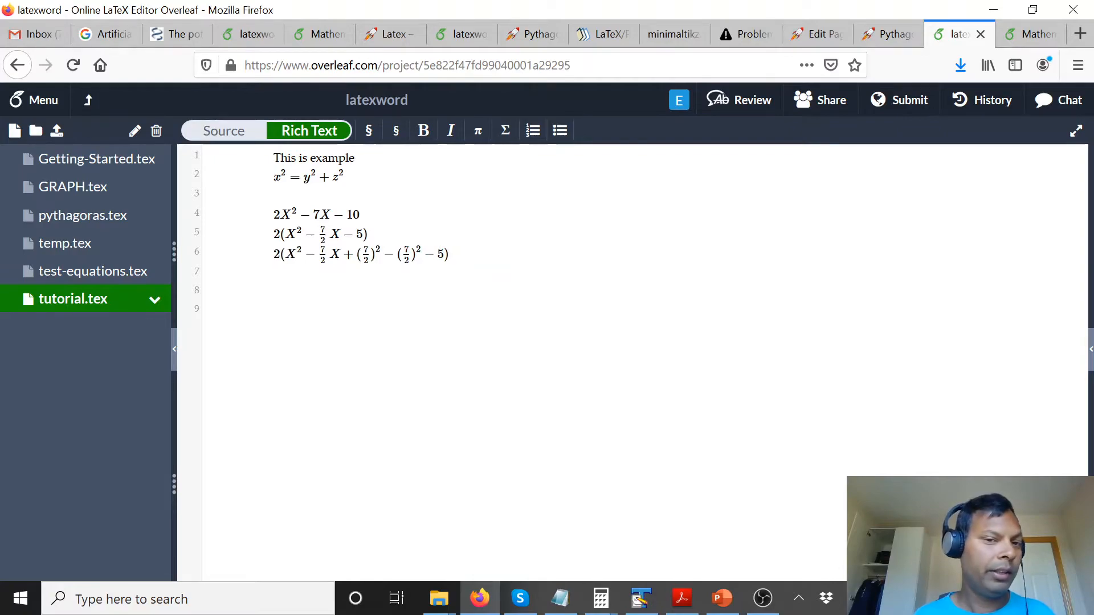
pyautogui.click(274, 254)
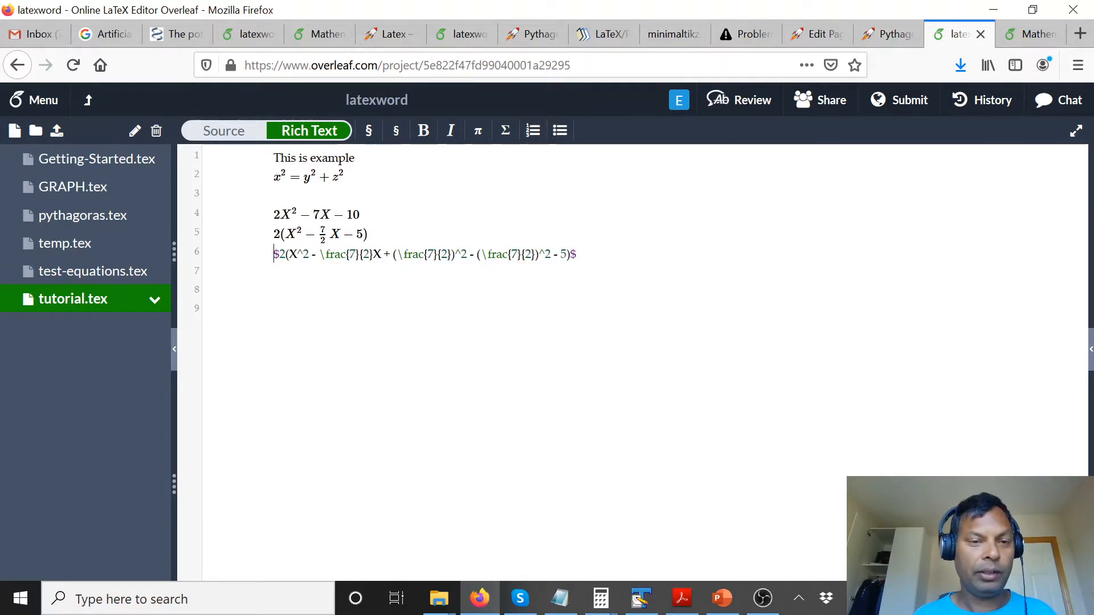
pyautogui.click(576, 254)
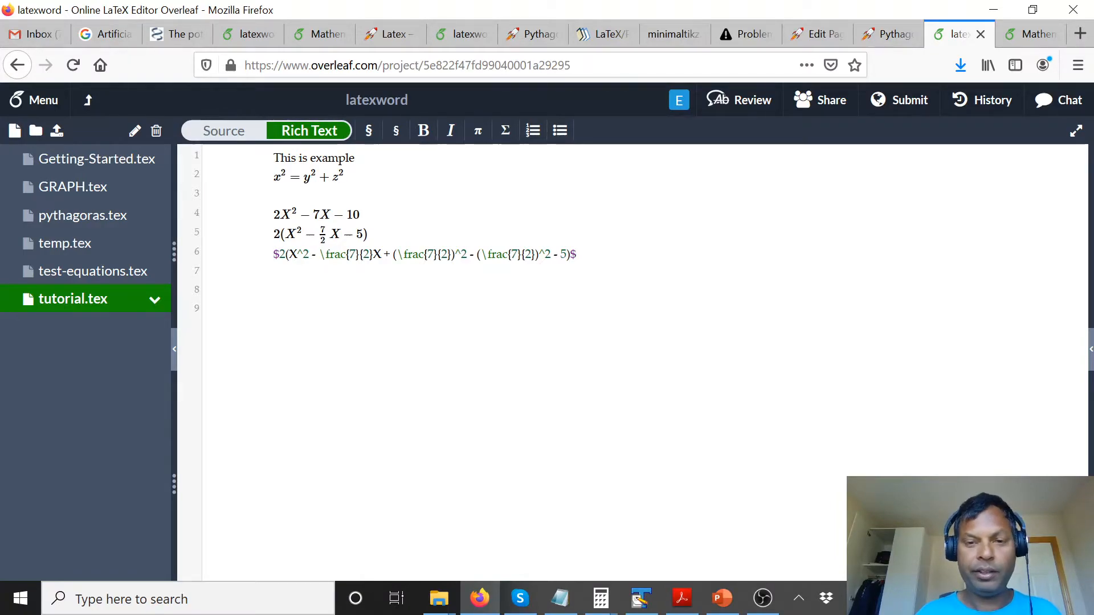
# - Write the inline fraction $\frac{x}{y}$ on a new line 7, completing the \frac command from the autocomplete suggestion
pyautogui.press('Return')
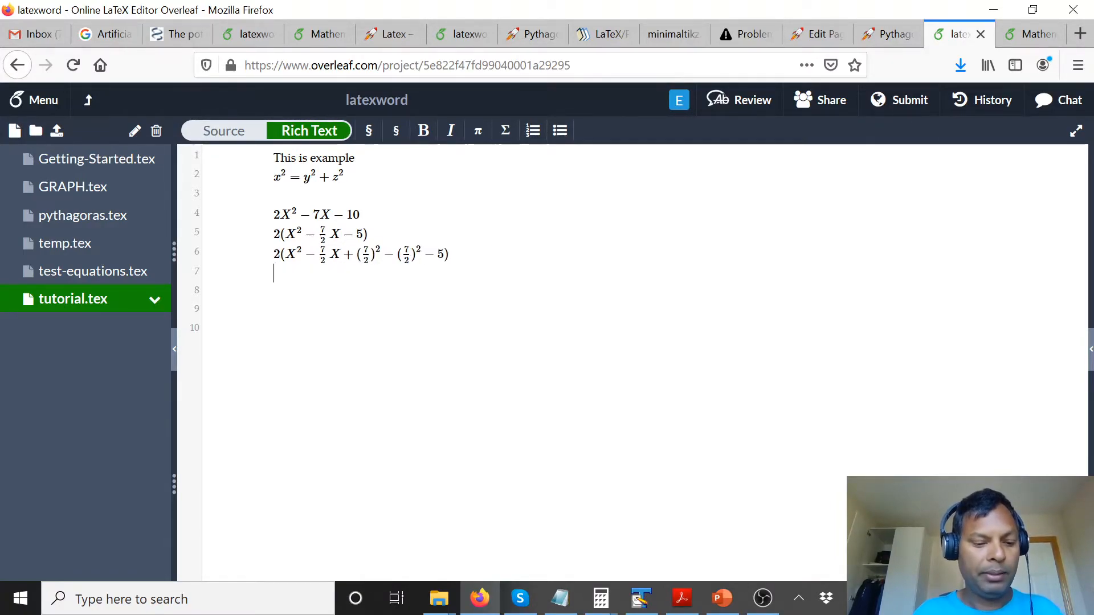
pyautogui.write('$\\')
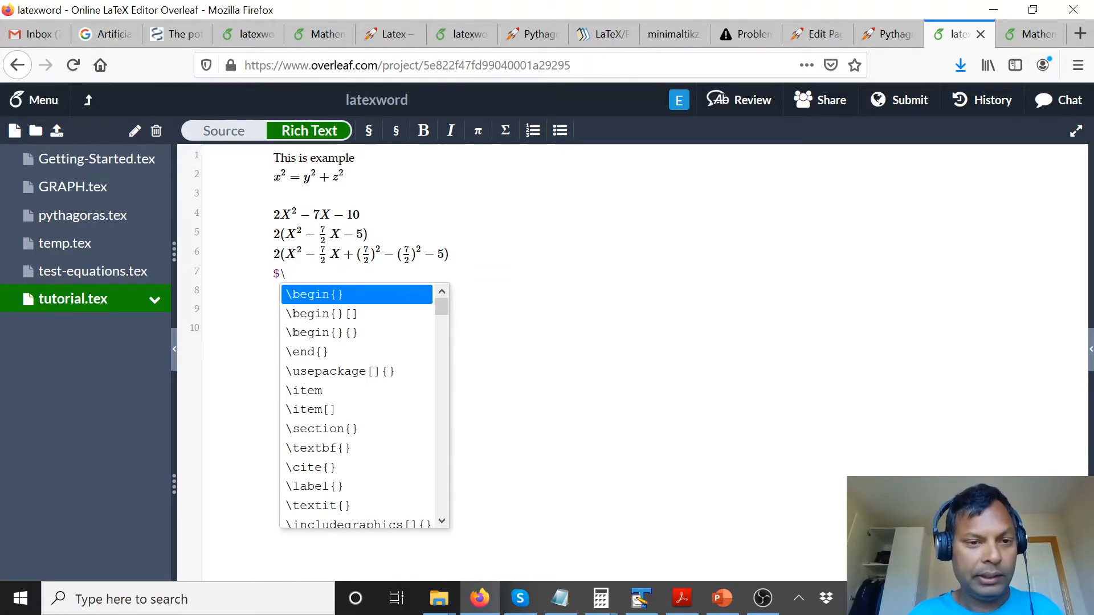
pyautogui.write('frac')
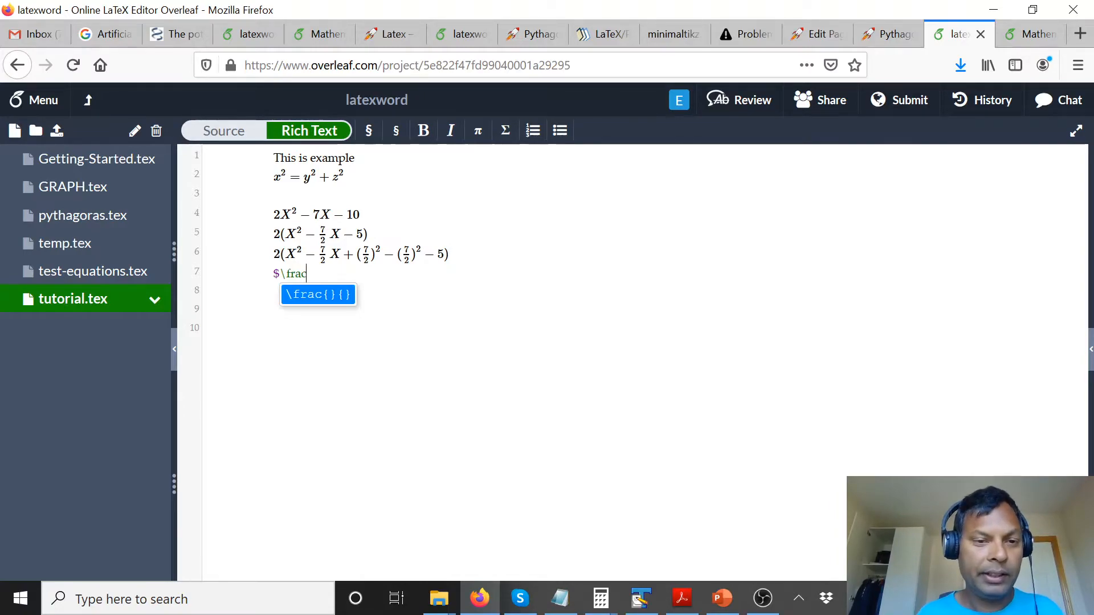
pyautogui.press('Return')
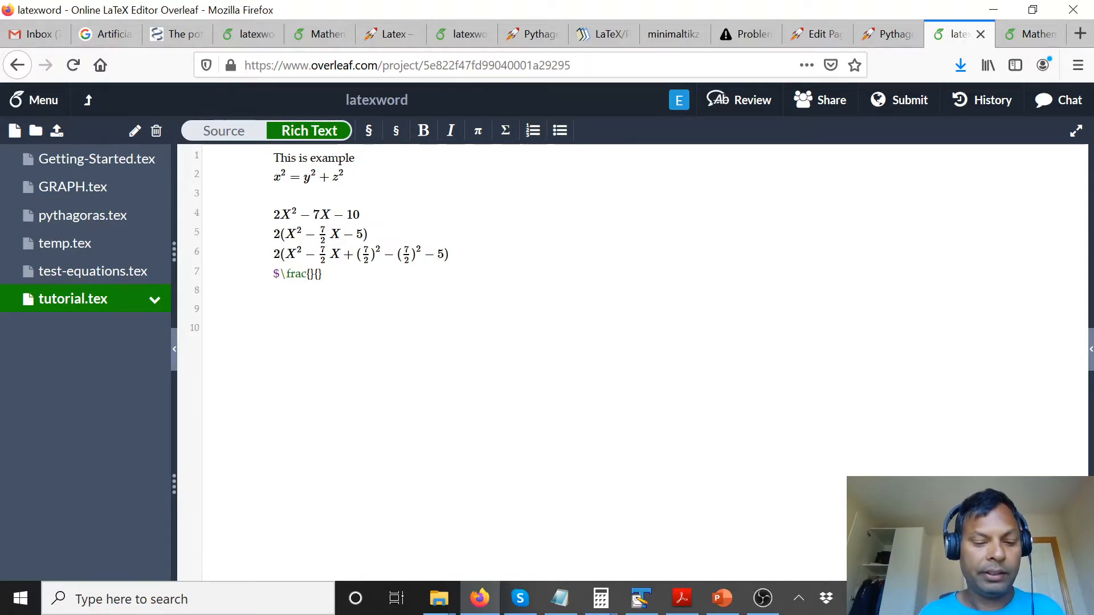
pyautogui.write('x}{')
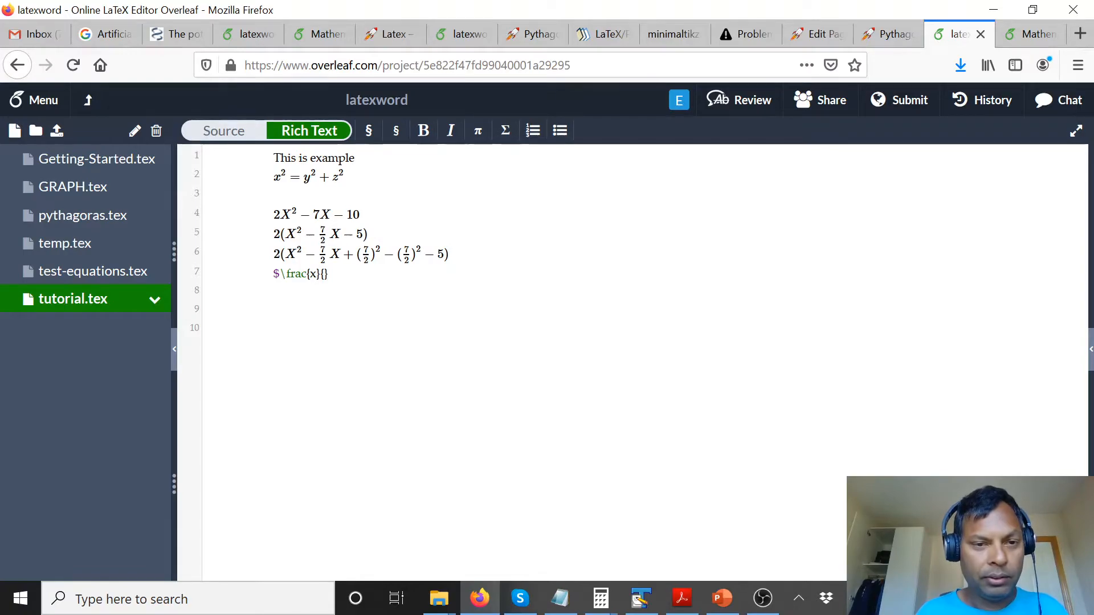
pyautogui.write('y}')
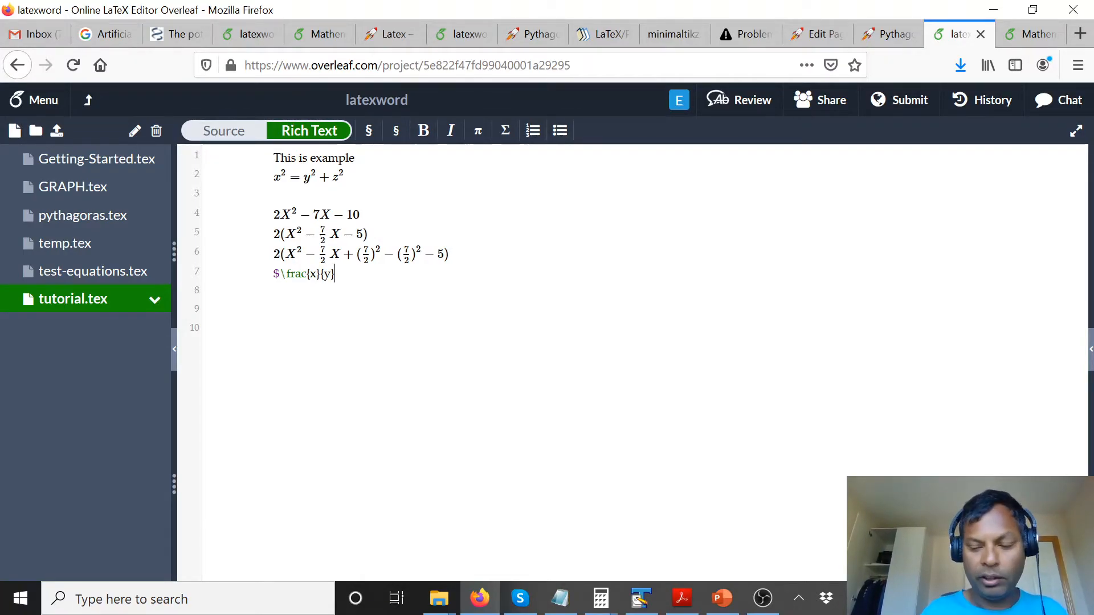
pyautogui.write('$')
pyautogui.press('Return')
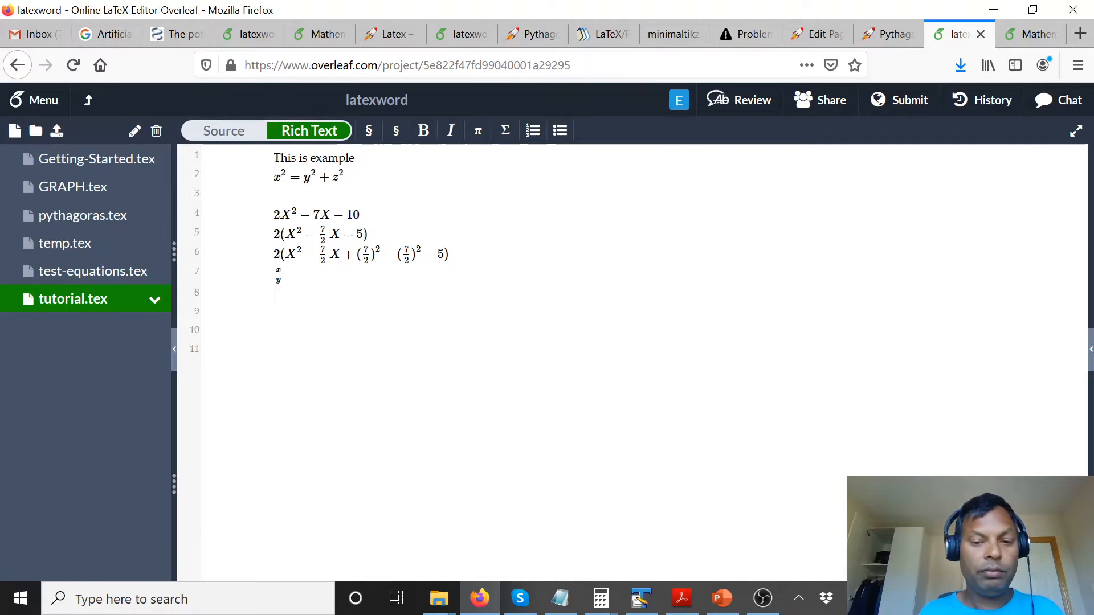
# - Copy the integral $\int\limits_0^1 x^2 + y^2 \ dx$ from Notepad to line 8 of tutorial.tex and start a new line
pyautogui.click(560, 598)
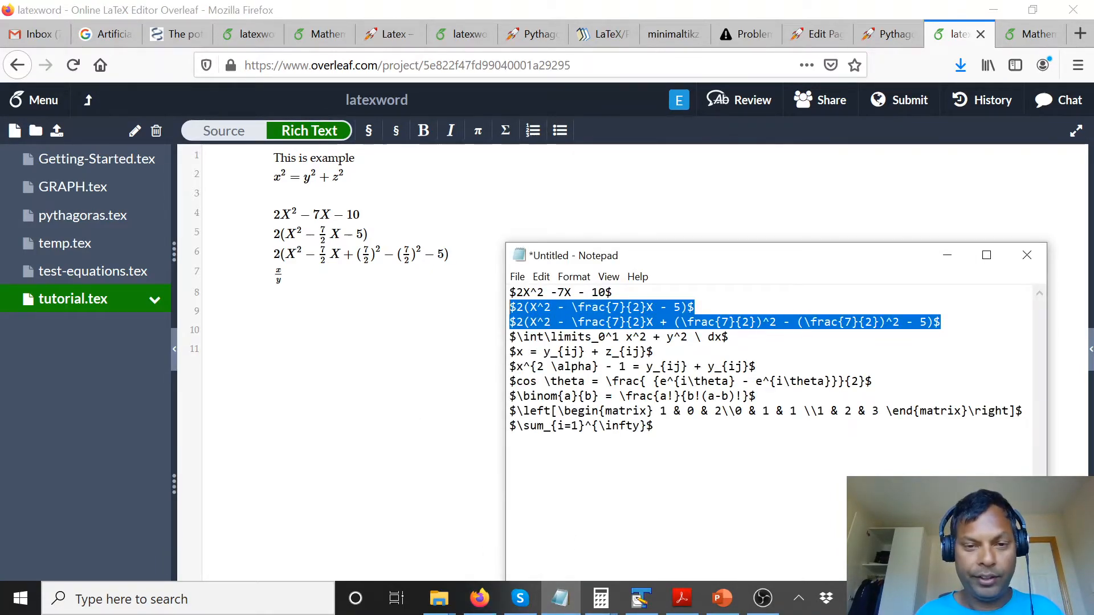
pyautogui.moveTo(729, 336); pyautogui.dragTo(509, 336)
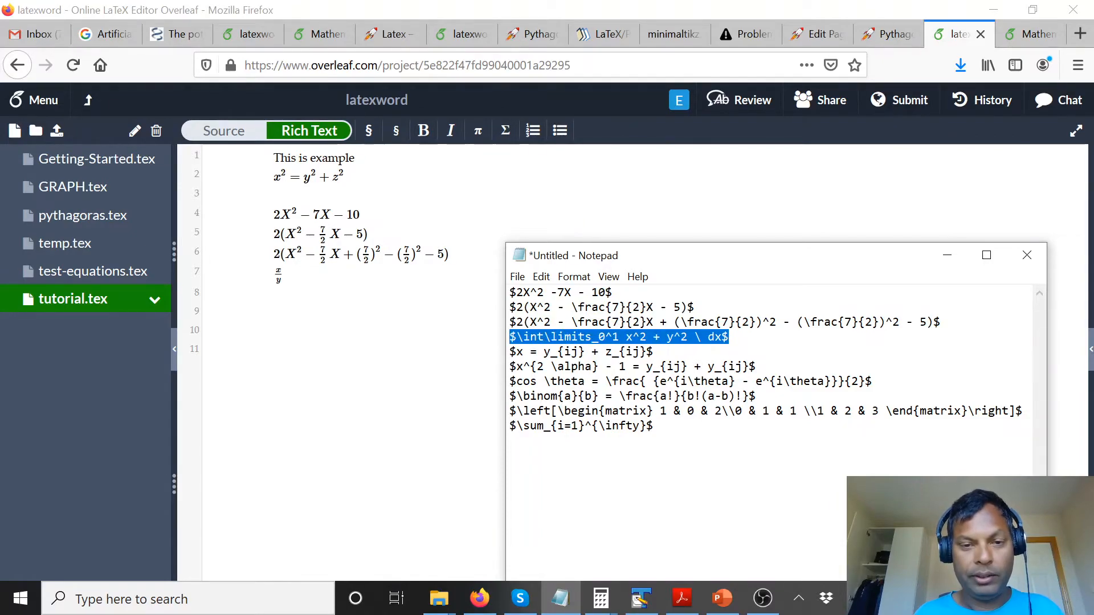
pyautogui.rightClick(500, 341)
pyautogui.click(482, 392)
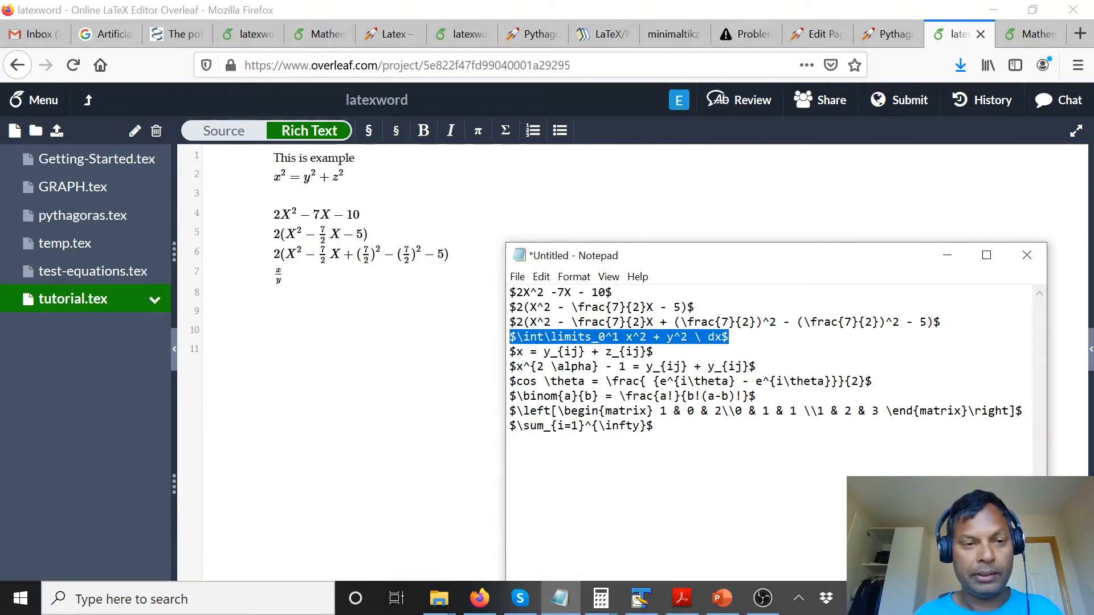
pyautogui.click(276, 294)
pyautogui.hotkey('ctrl', 'v')
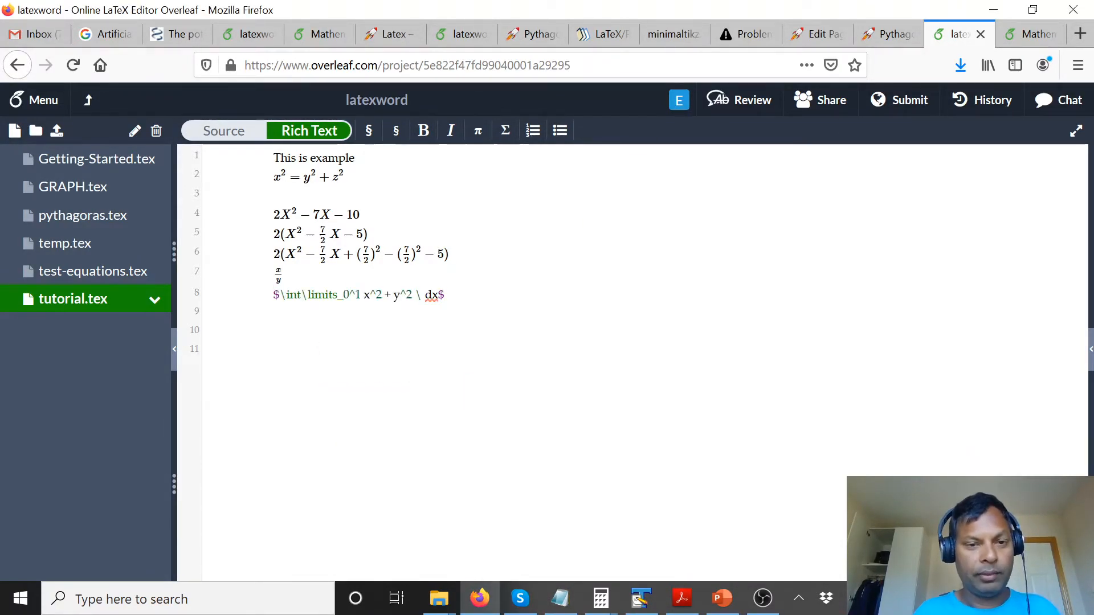
pyautogui.press('Return')
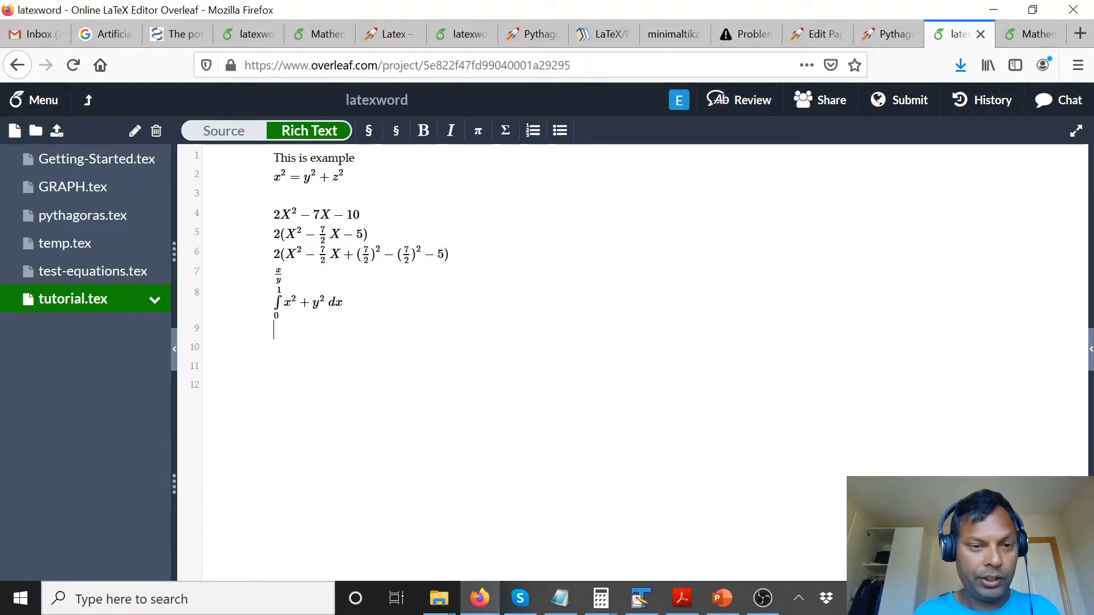
# - Copy the remaining Notepad equations, from $x = y_{ij} + z_{ij}$ through $\sum_{i=1}^{\infty}$, into tutorial.tex starting at line 10
pyautogui.click(560, 598)
pyautogui.moveTo(653, 352); pyautogui.dragTo(509, 351)
pyautogui.moveTo(653, 425); pyautogui.dragTo(509, 352)
pyautogui.rightClick(583, 372)
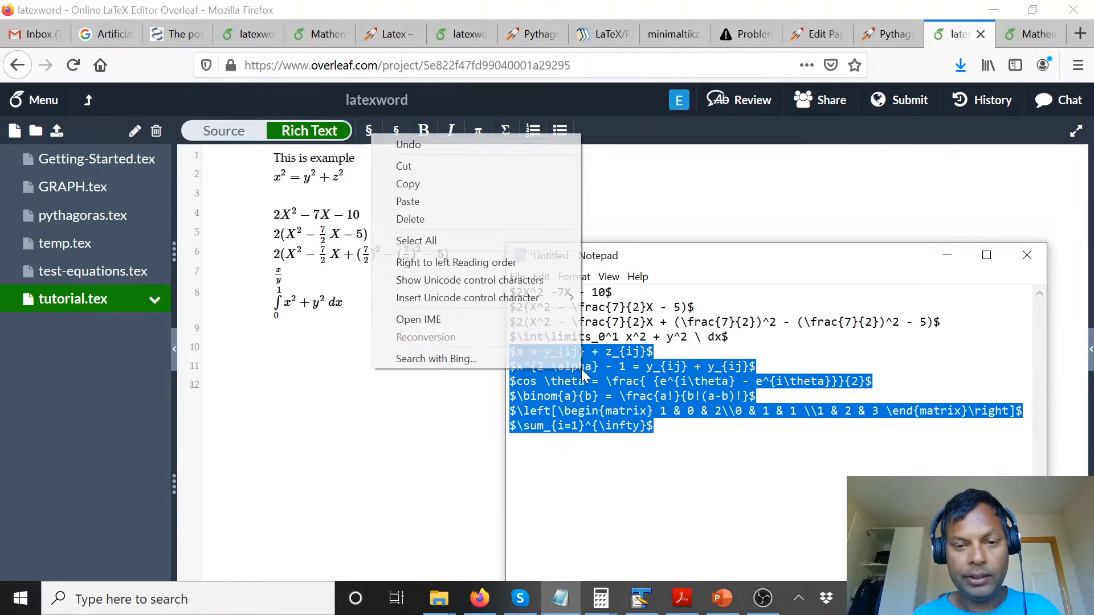
pyautogui.click(487, 183)
pyautogui.hotkey('alt', 'Tab')
pyautogui.press('Return')
pyautogui.press('Return')
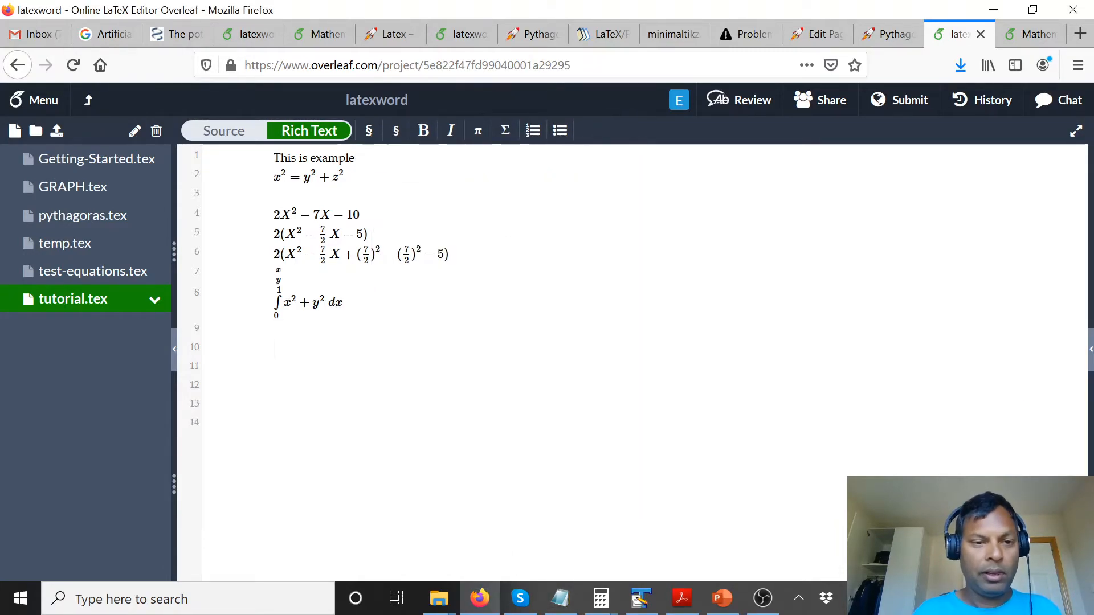
pyautogui.hotkey('ctrl', 'v')
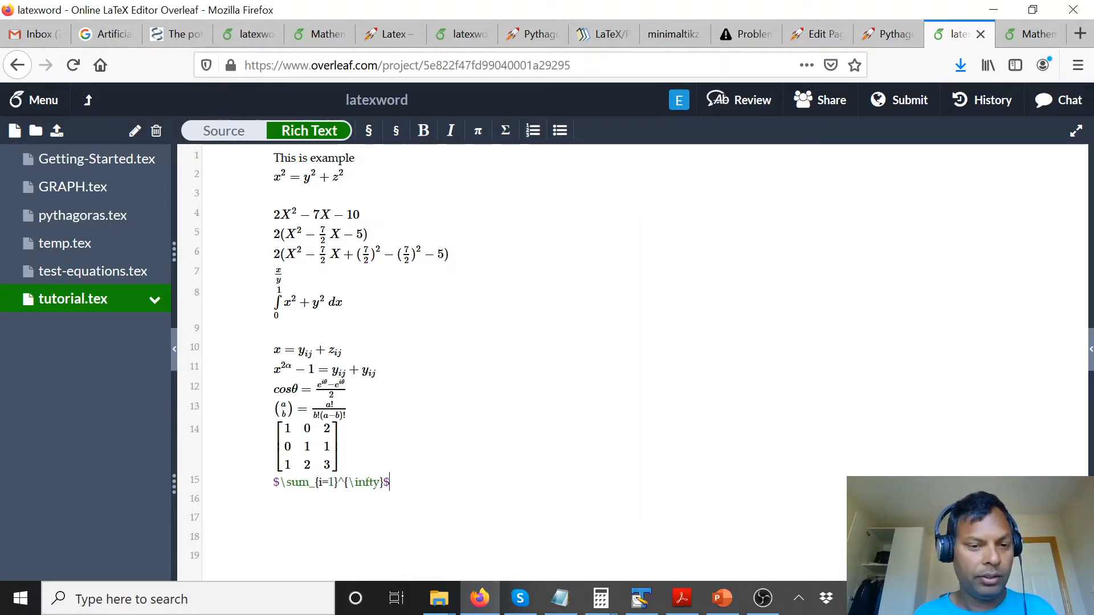
pyautogui.press('Return')
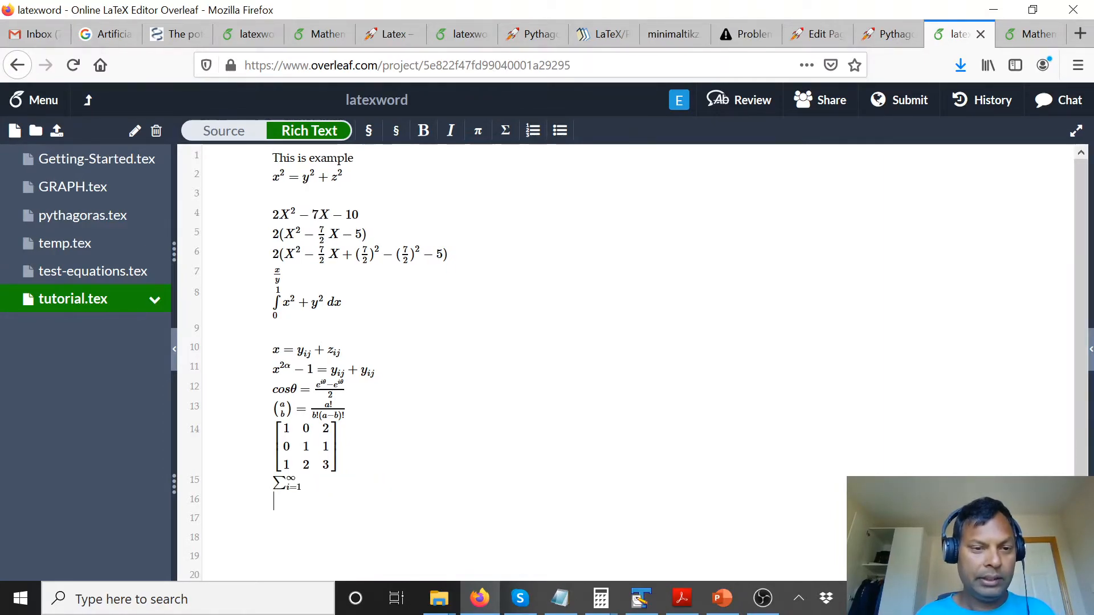
# - Inspect the LaTeX code behind the subscript equation on line 10 and the cos \theta equation on line 12
pyautogui.click(273, 350)
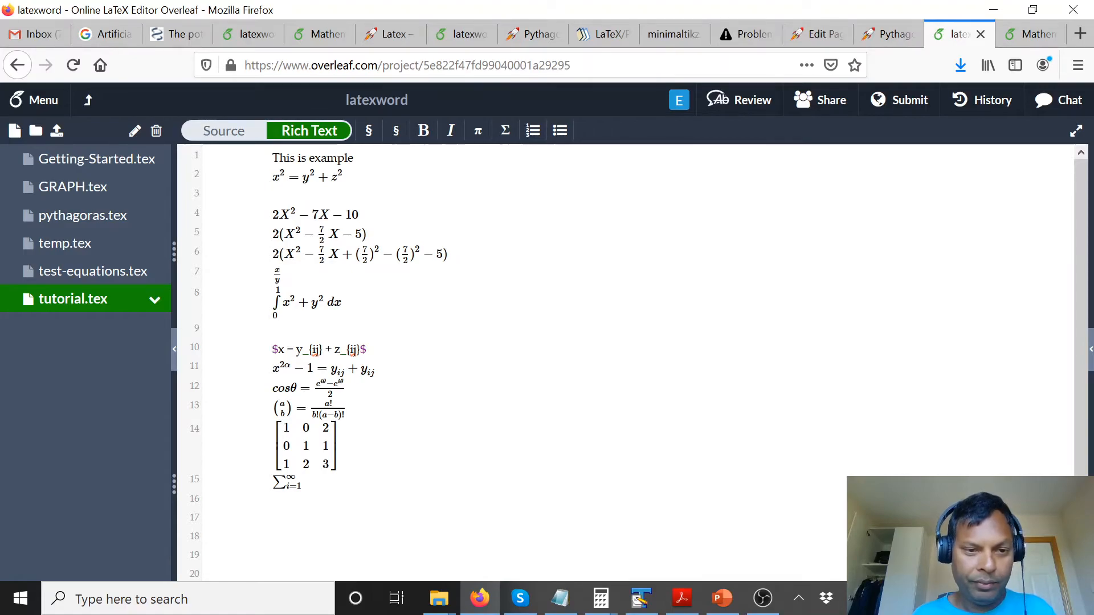
pyautogui.click(308, 389)
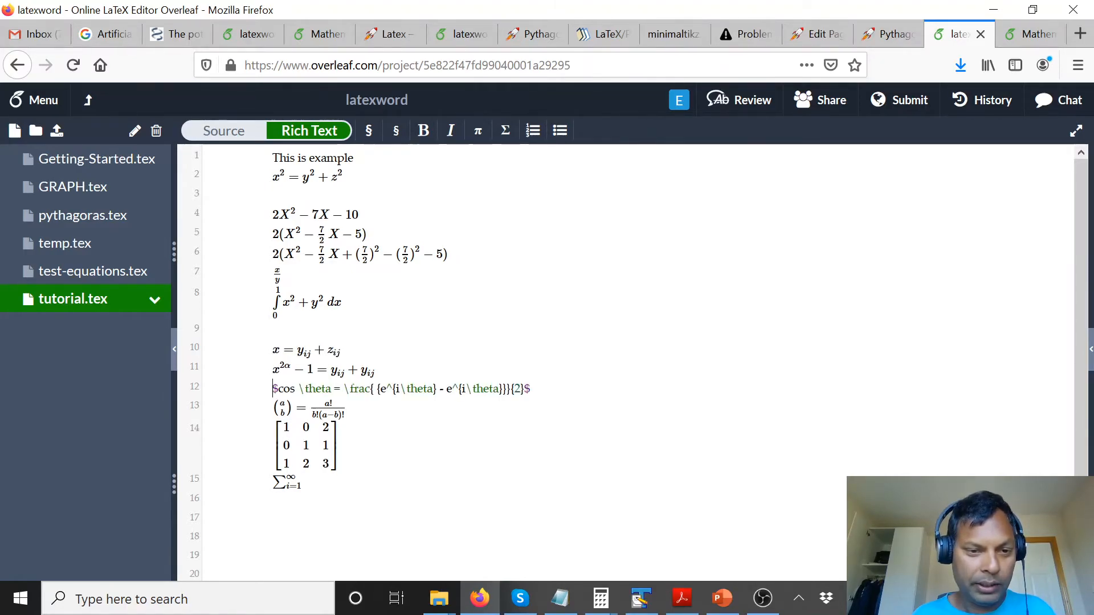
pyautogui.press('End')
pyautogui.press('Down')
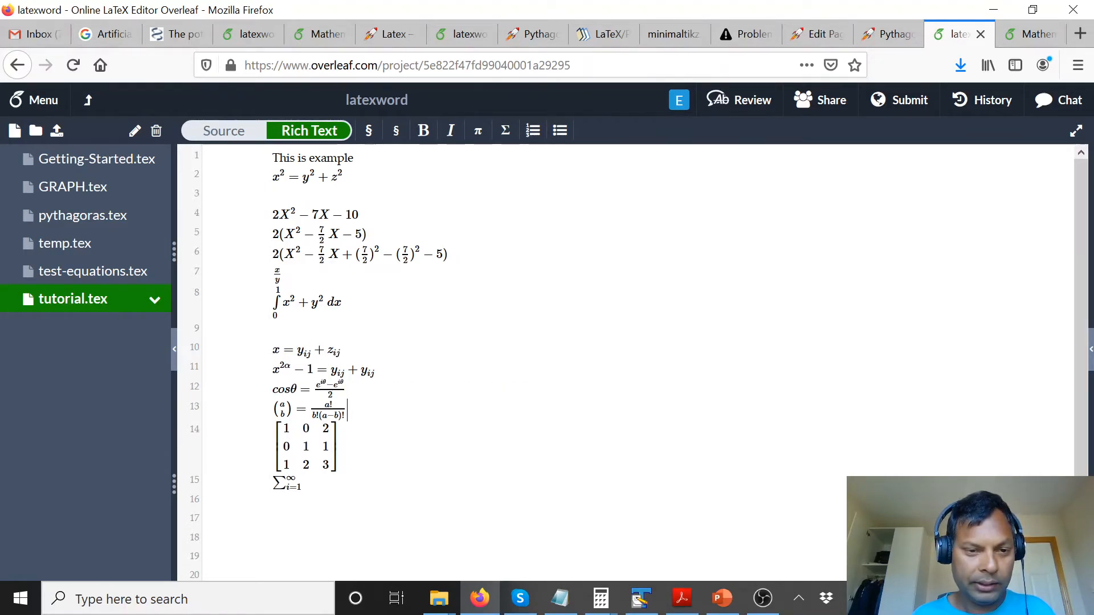
# - Insert blank lines between the equations from the subscript equation on line 10 down to the matrix in tutorial.tex
pyautogui.click(341, 349)
pyautogui.press('Return')
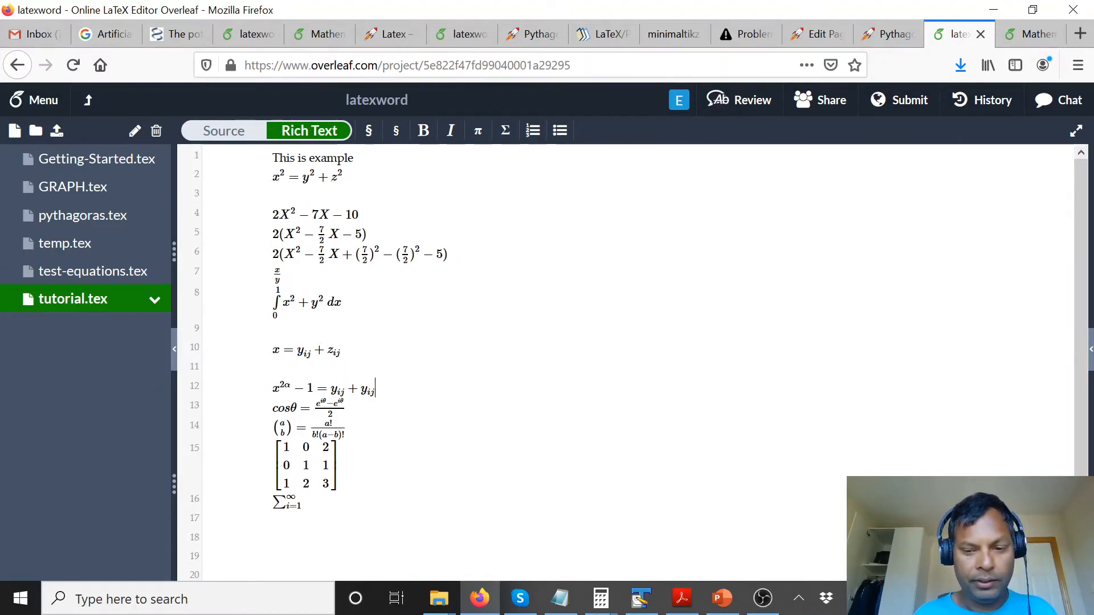
pyautogui.press('Return')
pyautogui.press('Return')
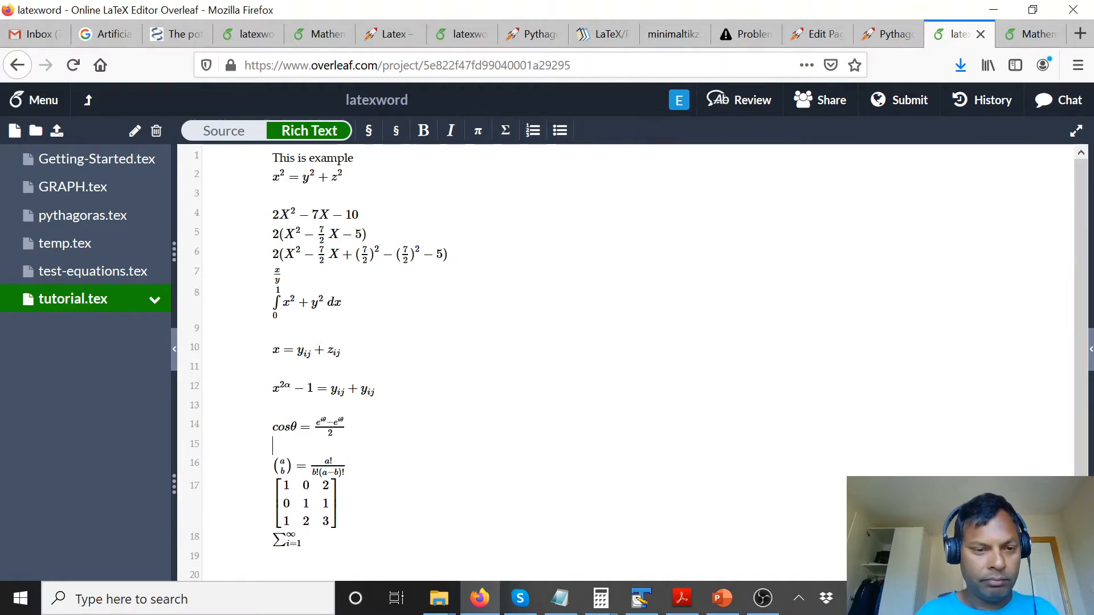
pyautogui.press('Return')
pyautogui.press('Return')
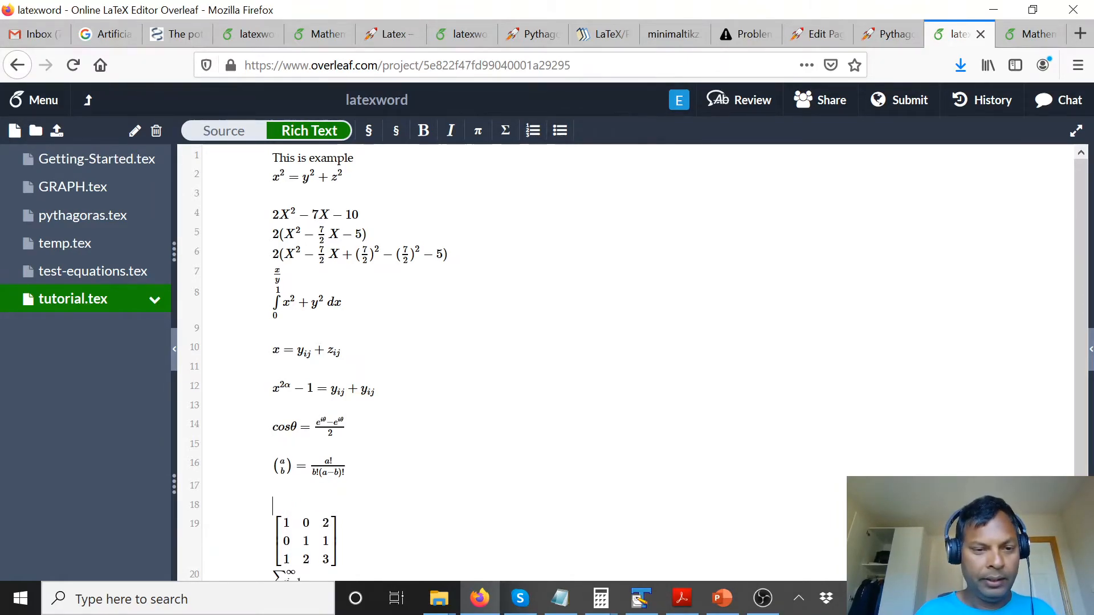
# - Add the caption text "This is a matrix" on the line directly above the matrix
pyautogui.write('T')
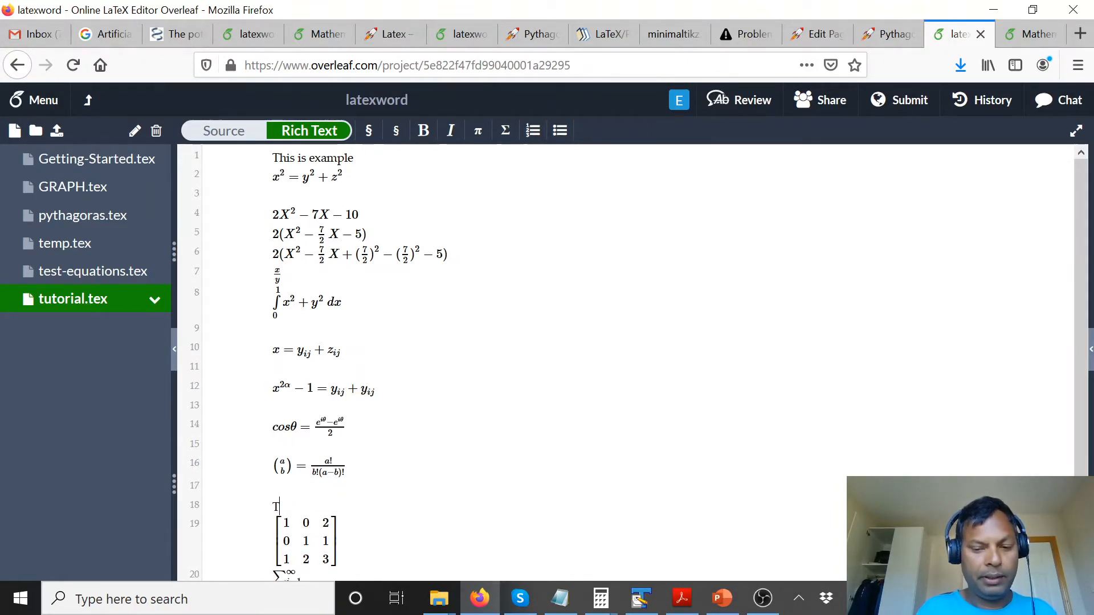
pyautogui.write('his is a ')
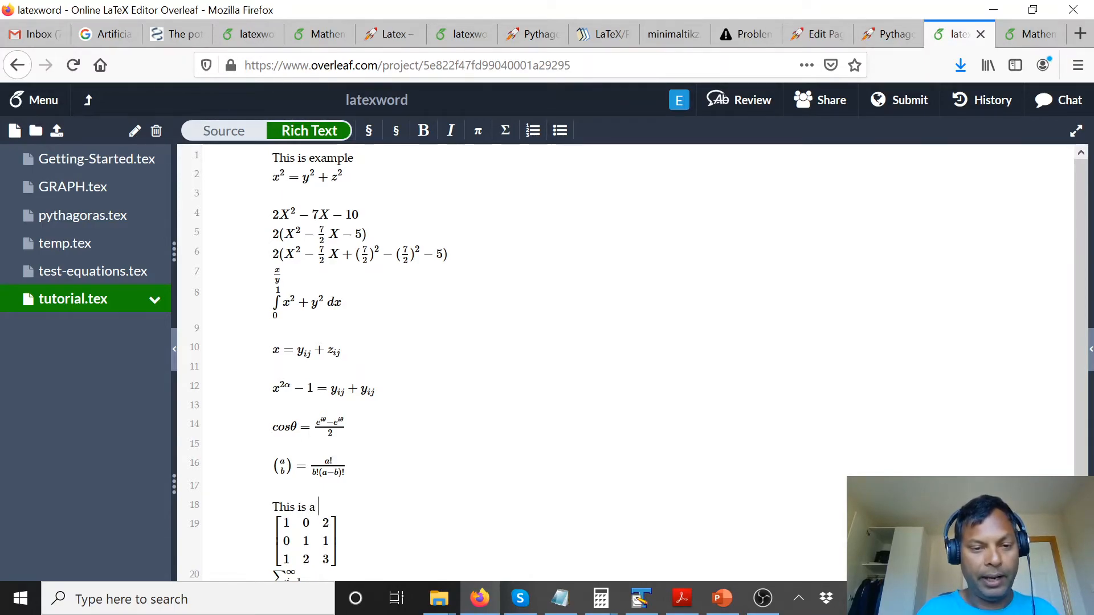
pyautogui.write('matrix')
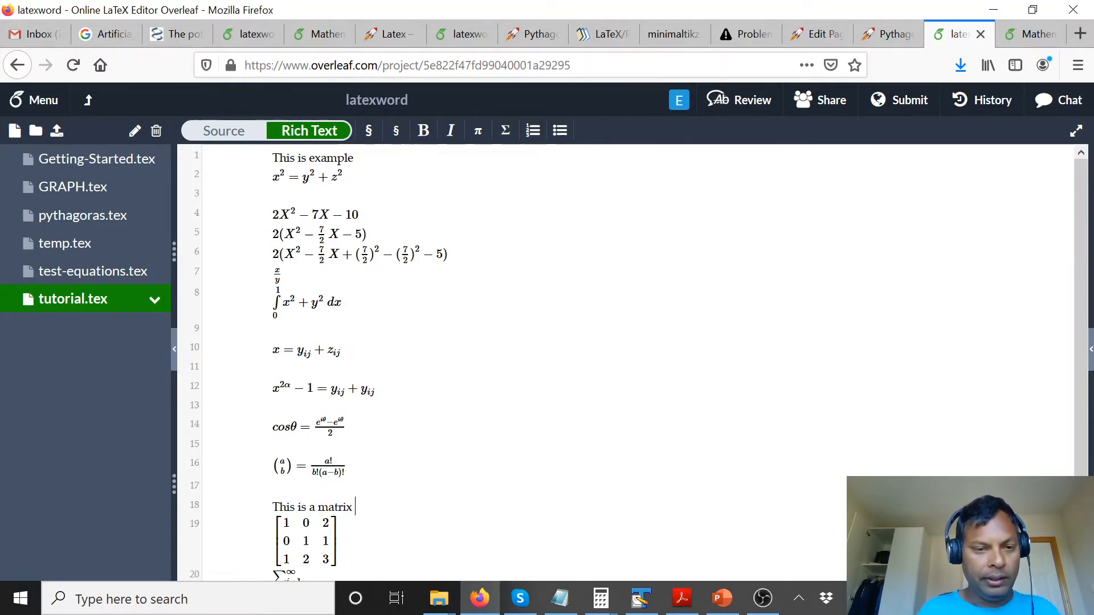
pyautogui.scroll(-3, 627, 364)
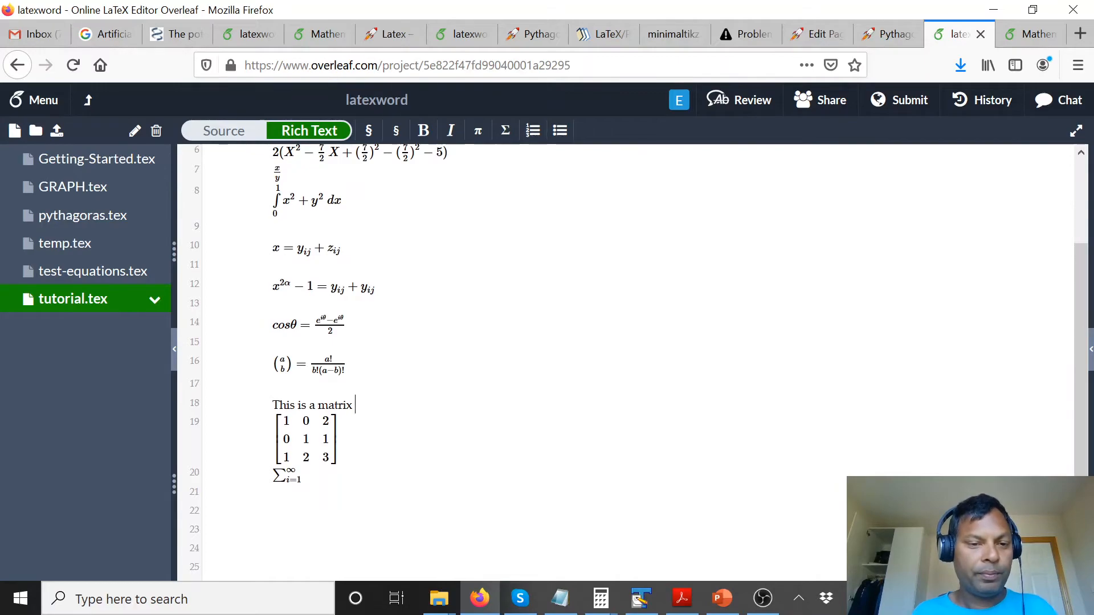
pyautogui.press('Return')
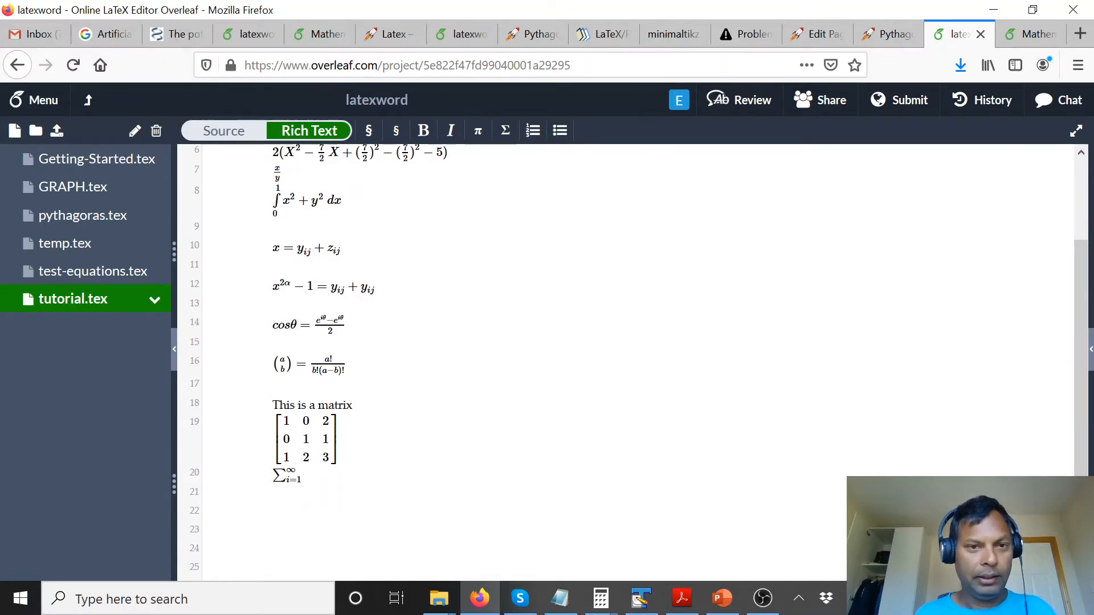
pyautogui.scroll(3, 626, 365)
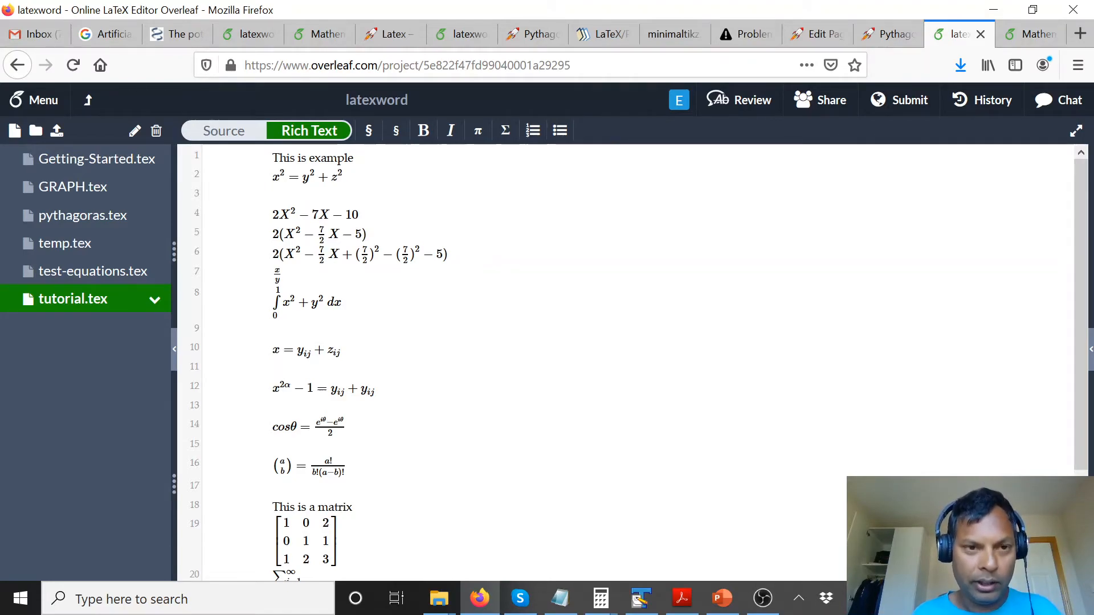
pyautogui.scroll(-4, 626, 365)
pyautogui.scroll(4, 626, 364)
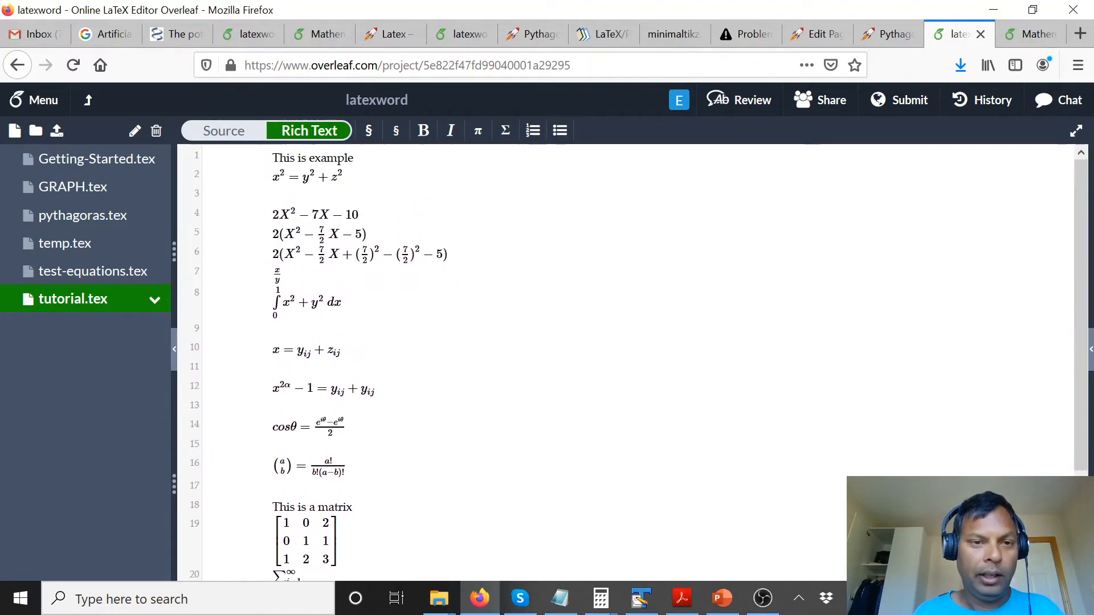
pyautogui.scroll(-4, 626, 364)
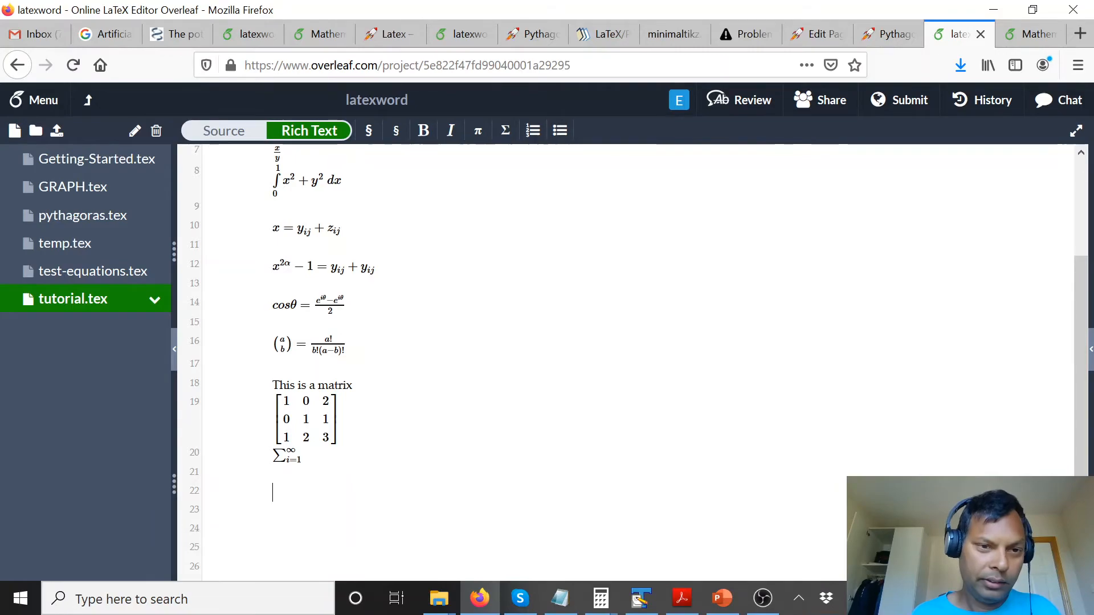
# - Open pythagoras.tex, look through its rich text, and switch the editor to the source code view
pyautogui.click(84, 219)
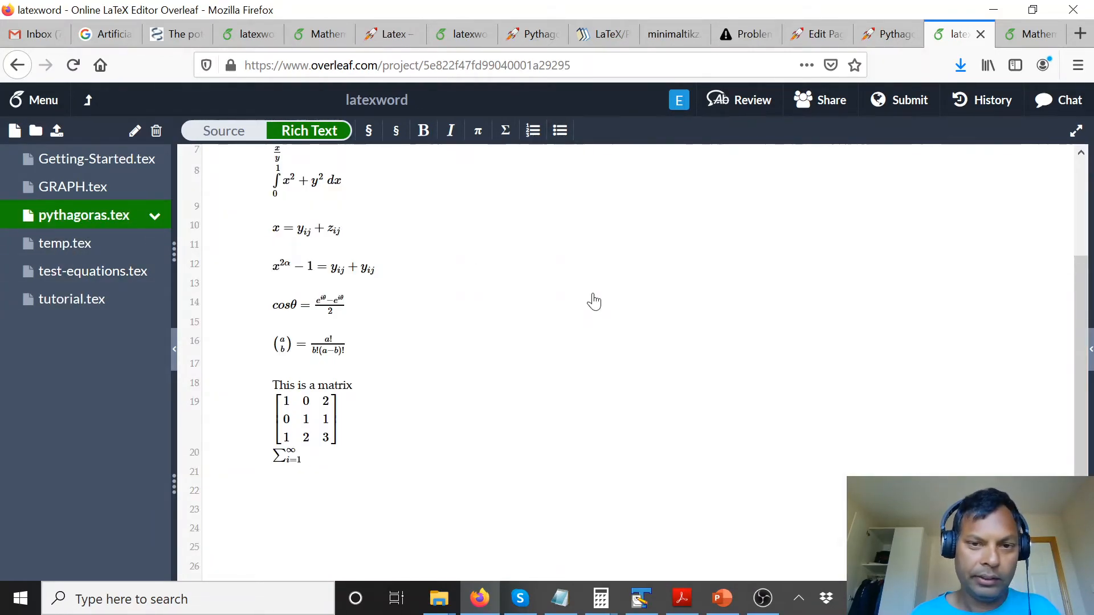
pyautogui.scroll(-5, 625, 362)
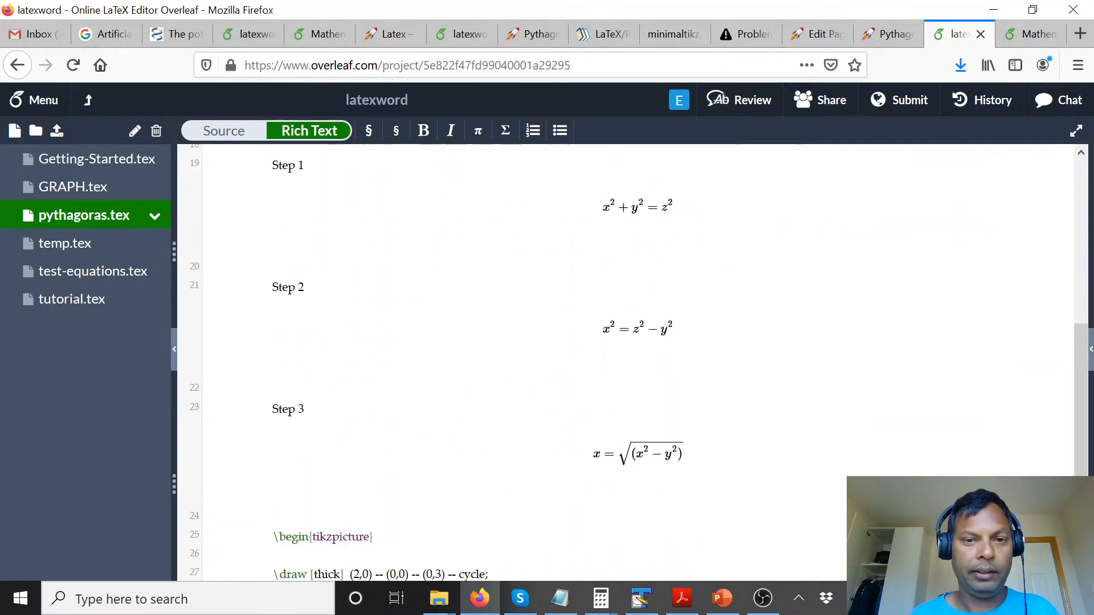
pyautogui.scroll(9, 626, 363)
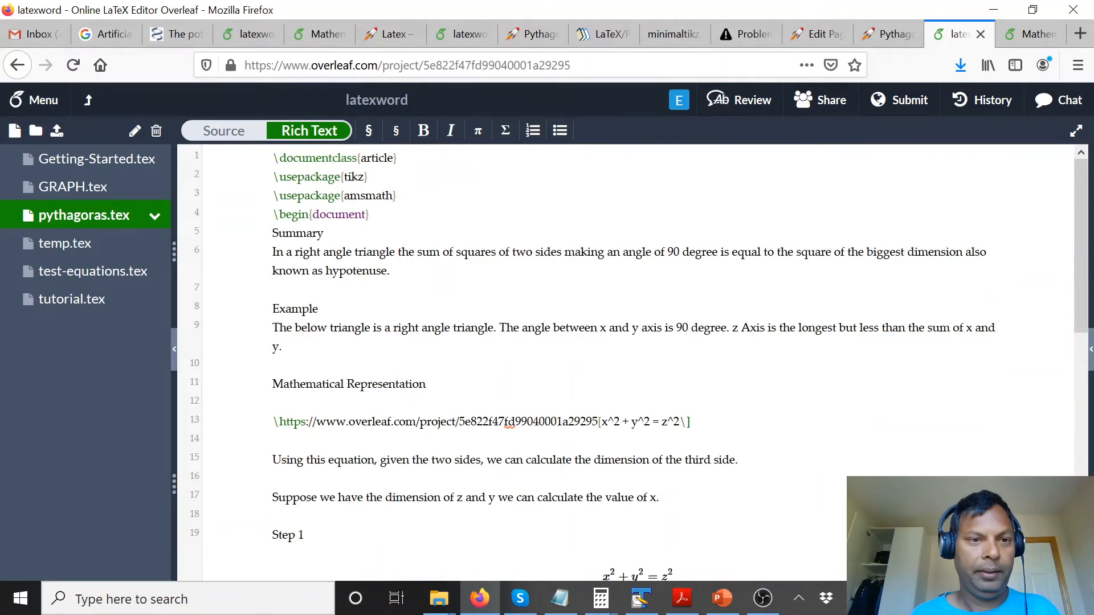
pyautogui.click(217, 132)
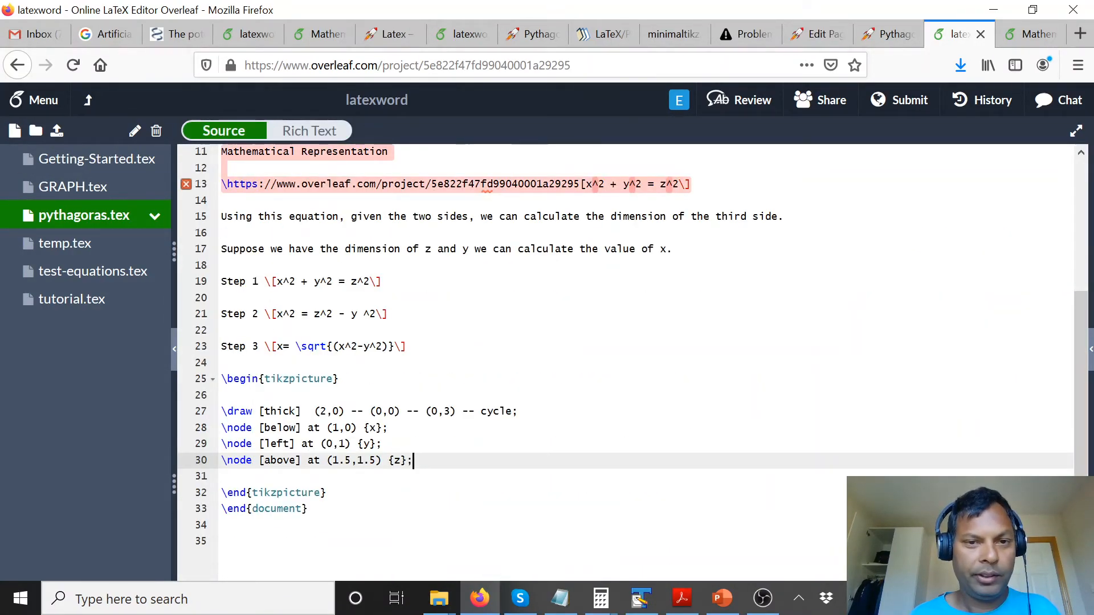
pyautogui.click(413, 281)
pyautogui.click(223, 168)
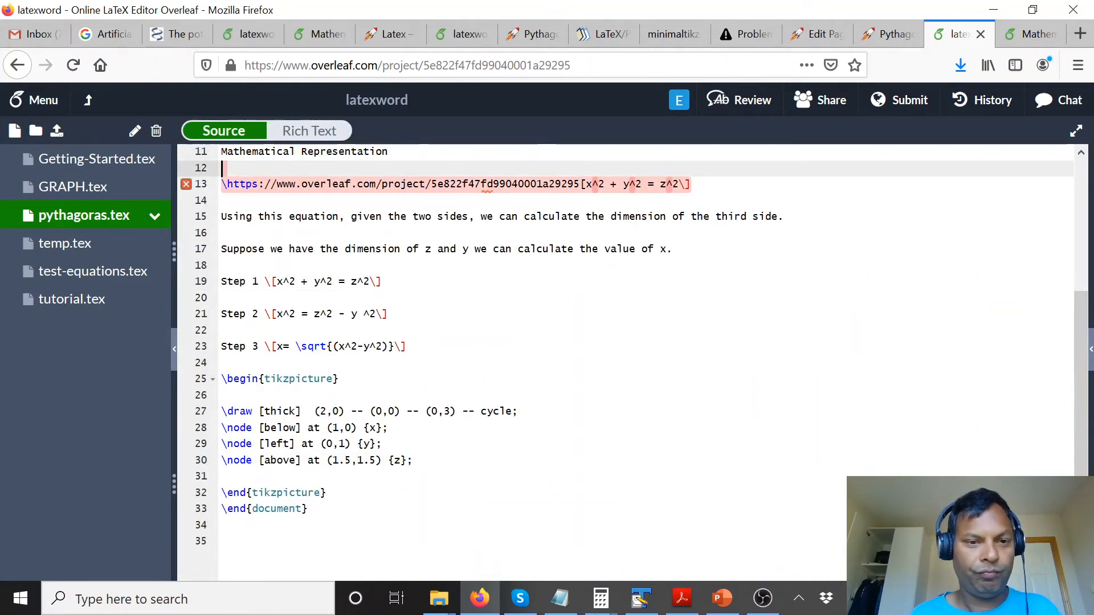
# - Show the compiled PDF beside the source of pythagoras.tex and compare the step equations and tikzpicture code with the output
pyautogui.moveTo(1089, 359); pyautogui.dragTo(741, 363)
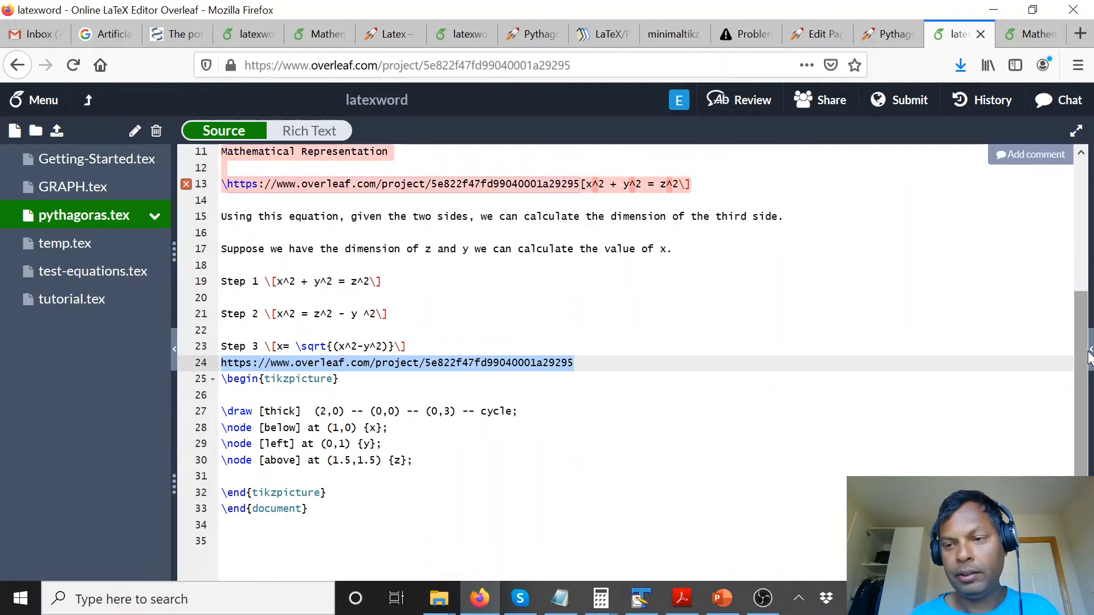
pyautogui.click(1088, 359)
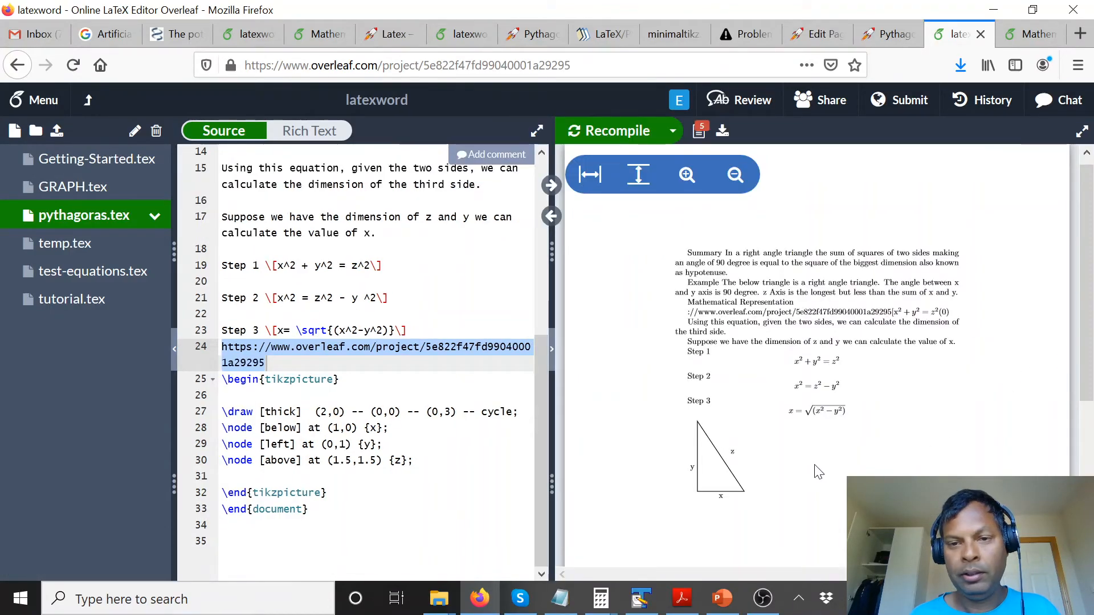
pyautogui.scroll(3, 505, 416)
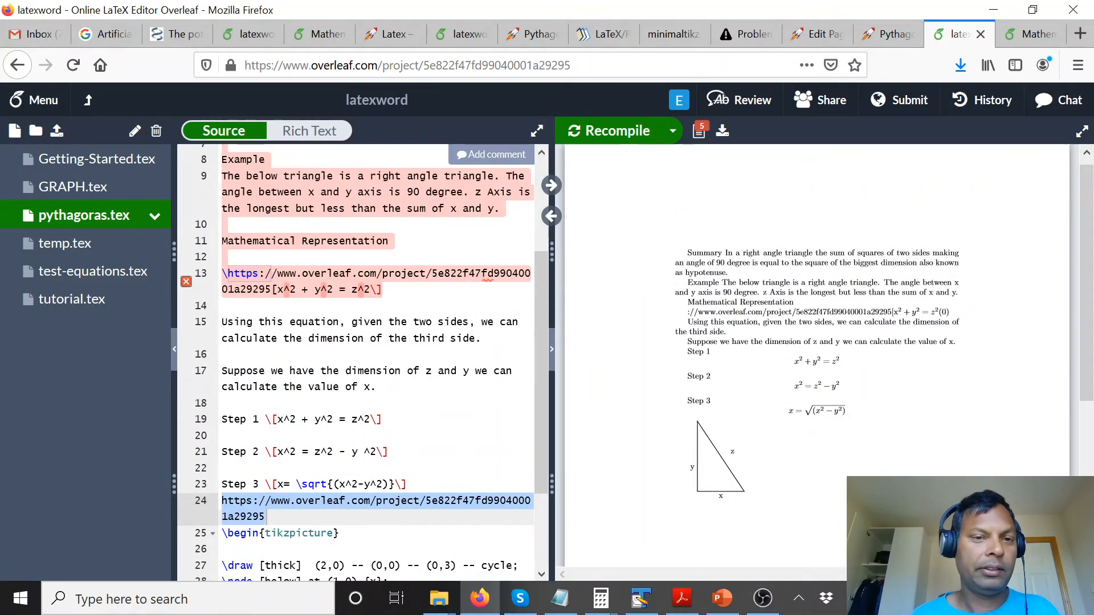
pyautogui.scroll(3, 364, 371)
pyautogui.scroll(-6, 364, 370)
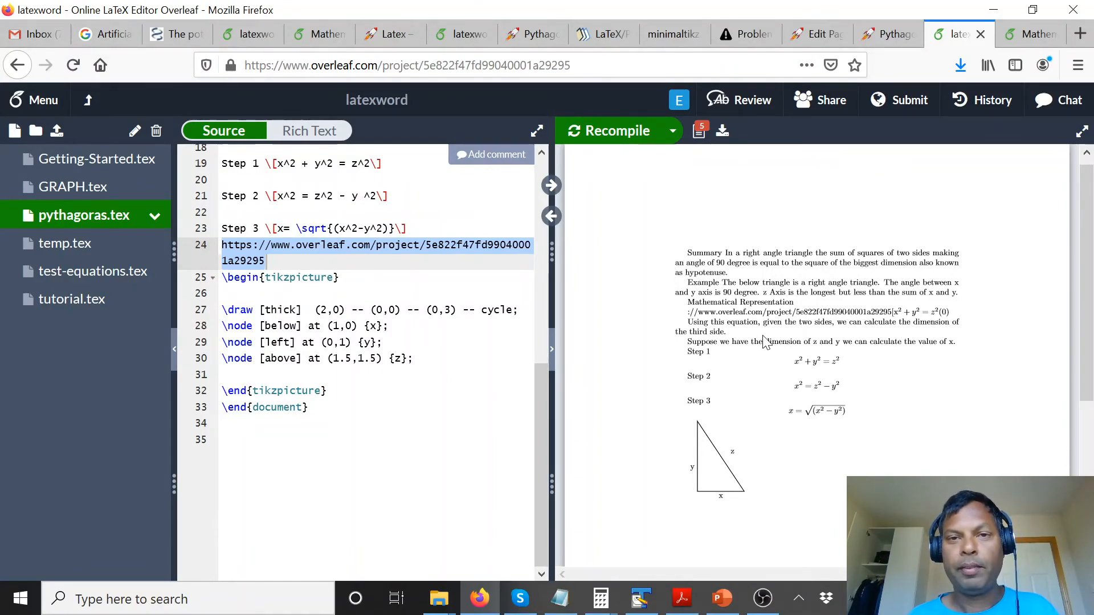
# - Switch to the Rocket Grinds website and review the published Pythagoras Theorem page, including its equations, diagrams and questions
pyautogui.click(886, 32)
pyautogui.scroll(1, 830, 253)
pyautogui.scroll(5, 830, 253)
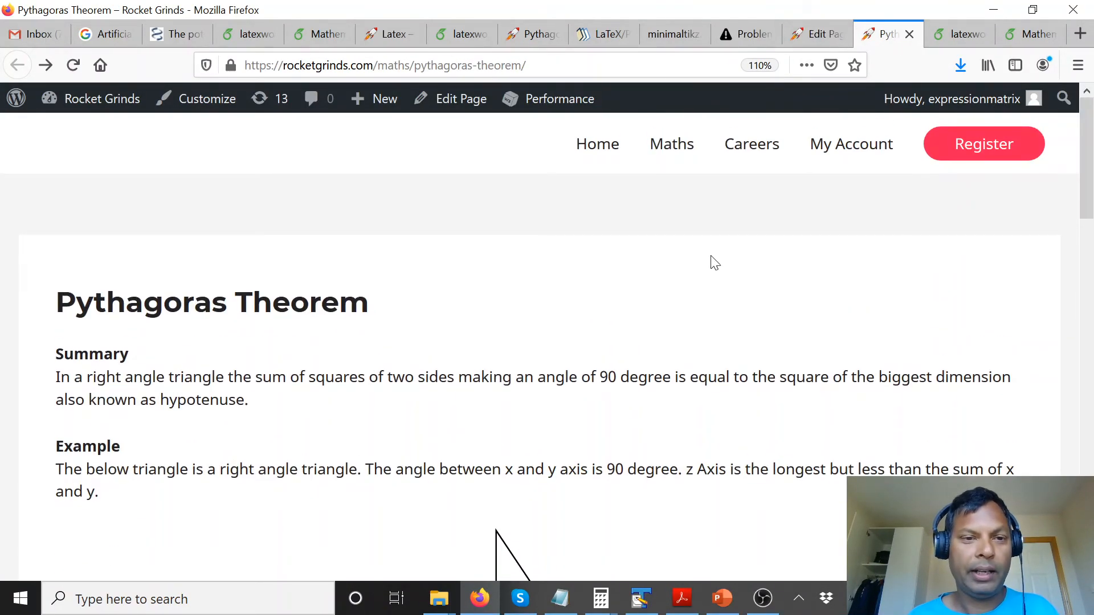
pyautogui.scroll(-3, 715, 257)
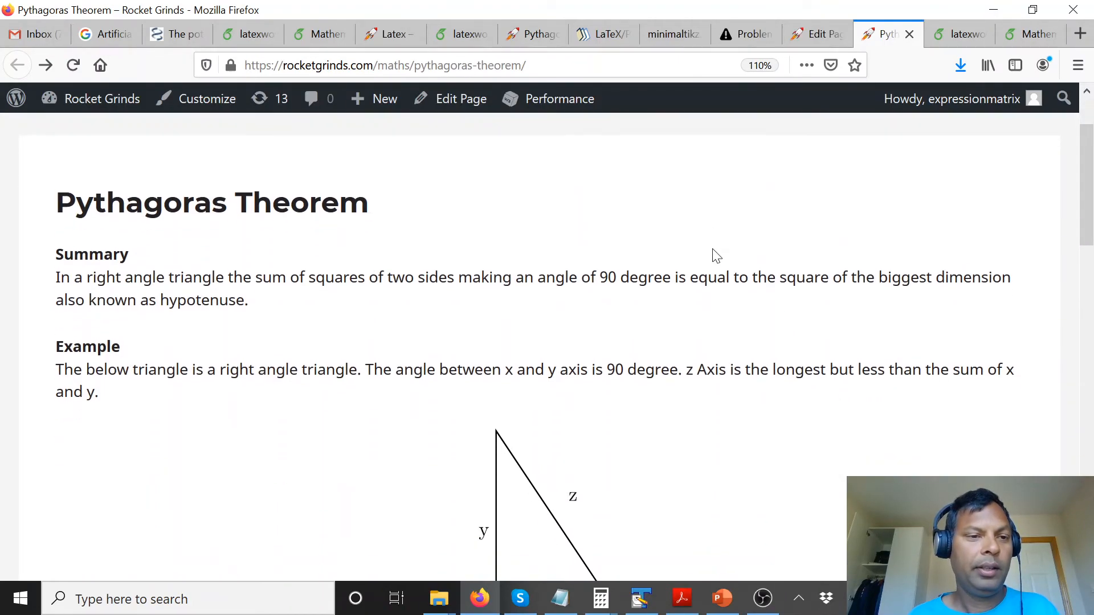
pyautogui.scroll(3, 716, 255)
pyautogui.scroll(-5, 715, 254)
pyautogui.scroll(-17, 389, 213)
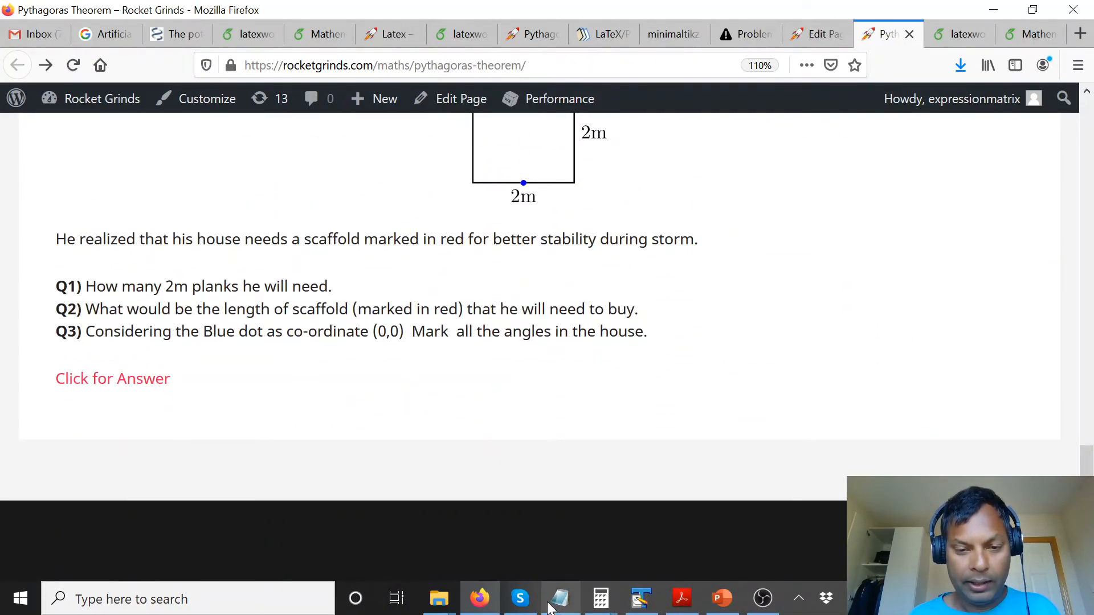
pyautogui.scroll(14, 679, 361)
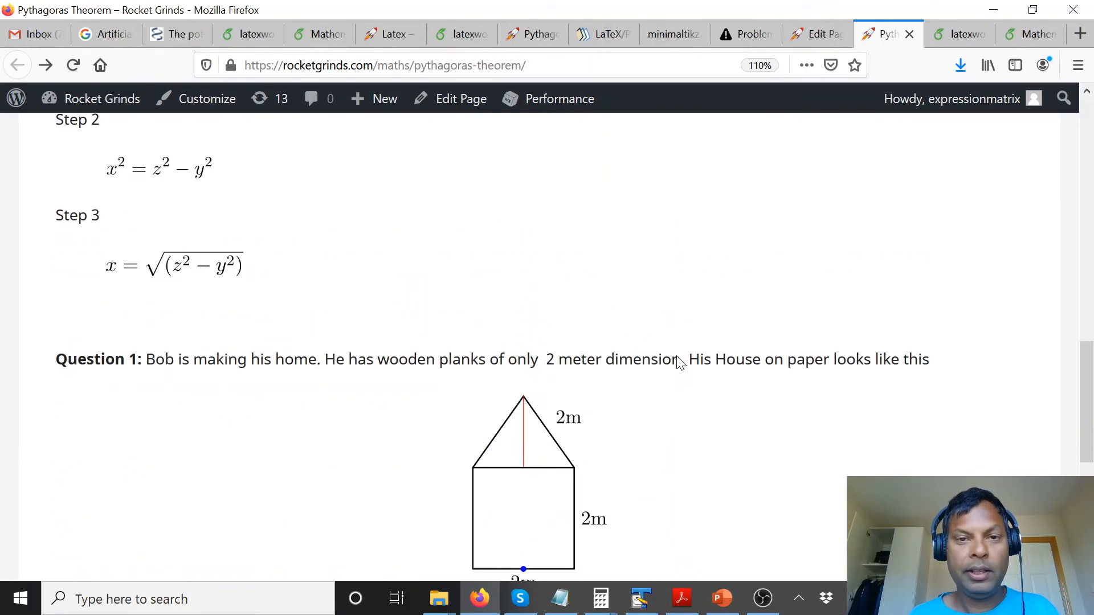
pyautogui.click(762, 608)
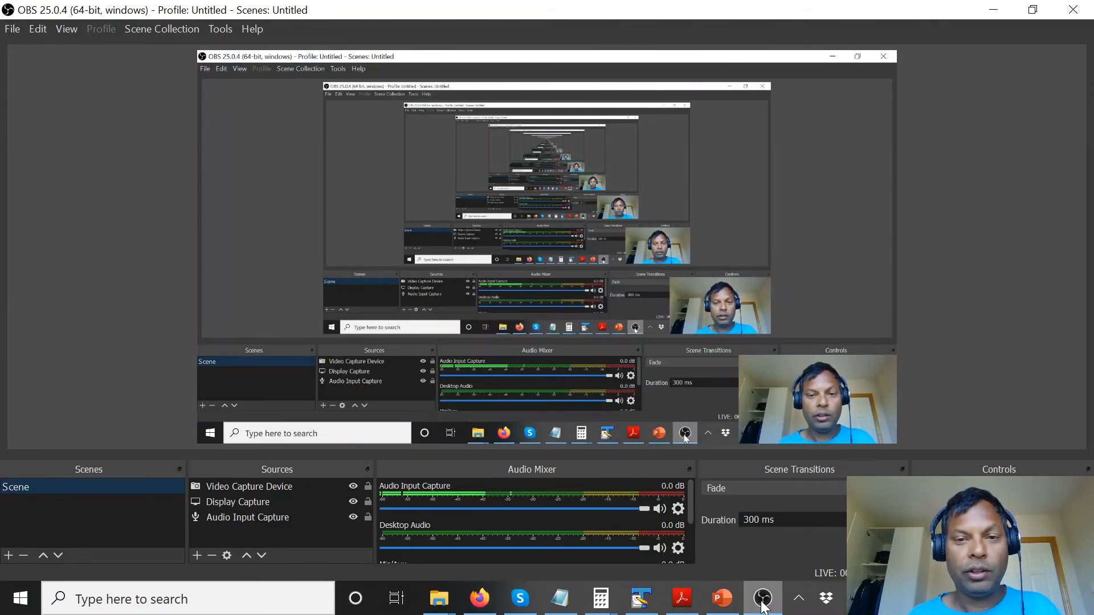